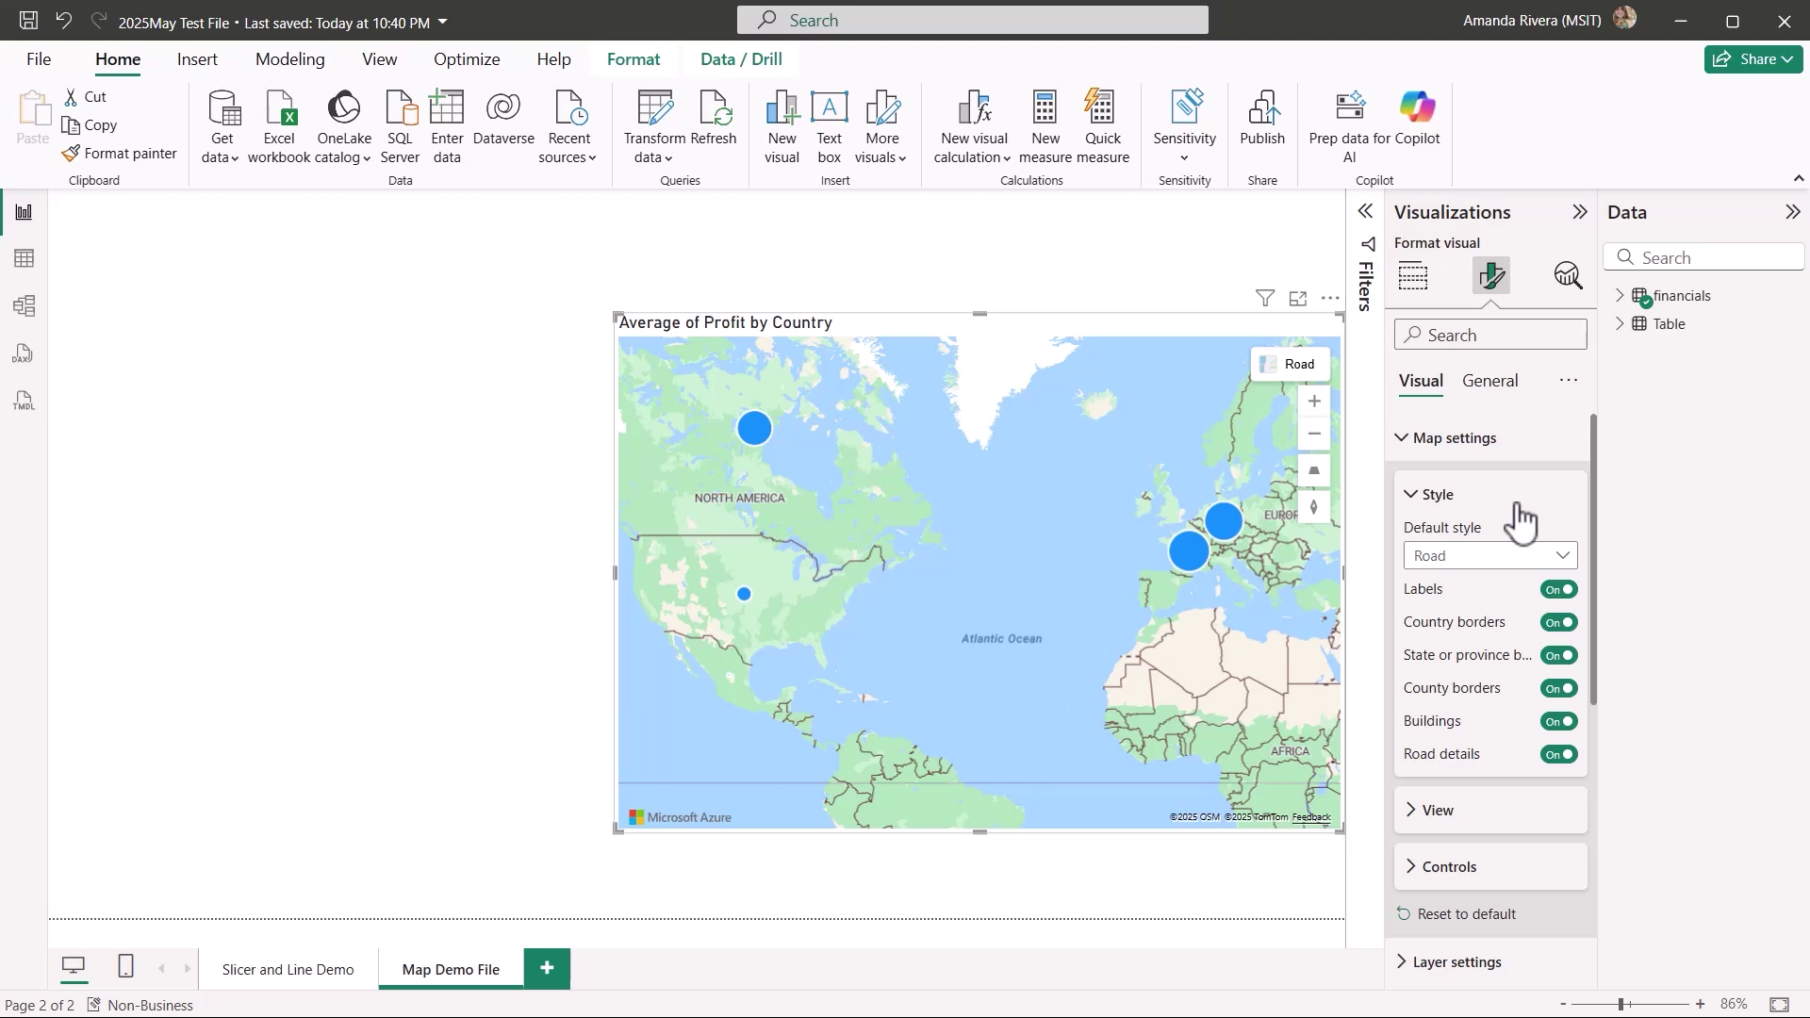
# Switch Country borders off and back on, then move the map over Texas and Mexico.
pyautogui.click(1554, 624)
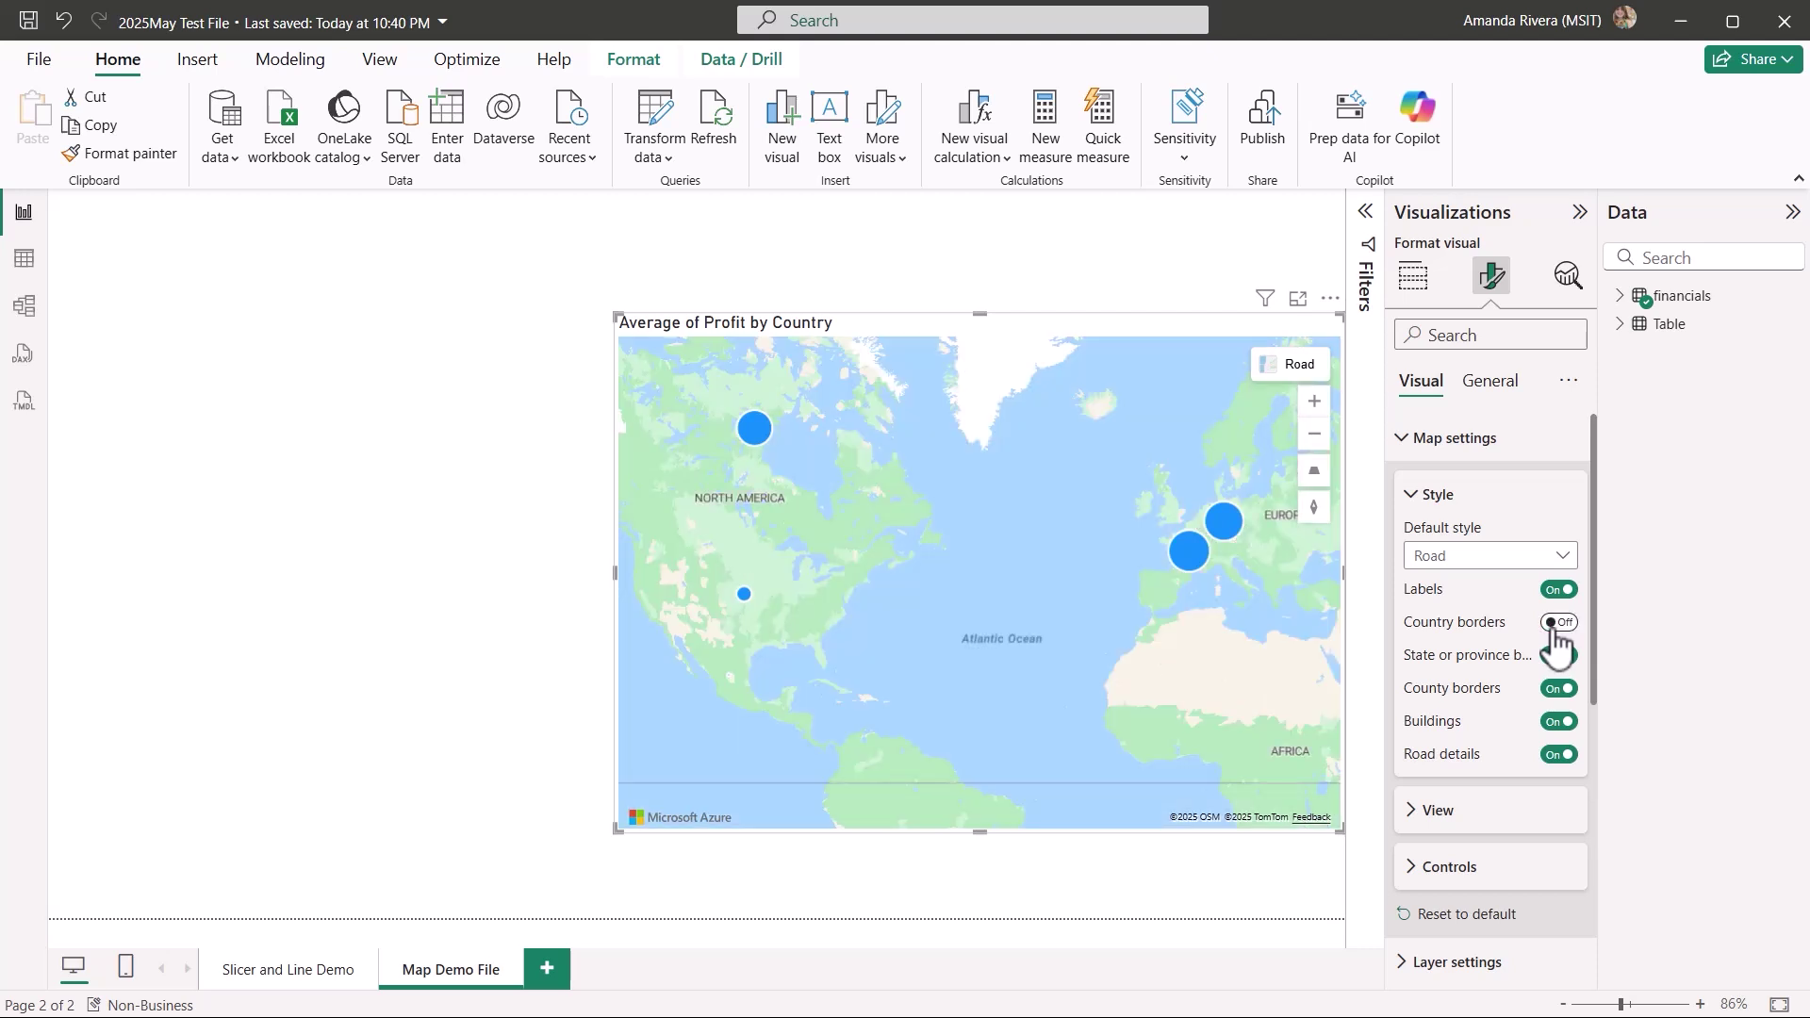
pyautogui.click(1556, 624)
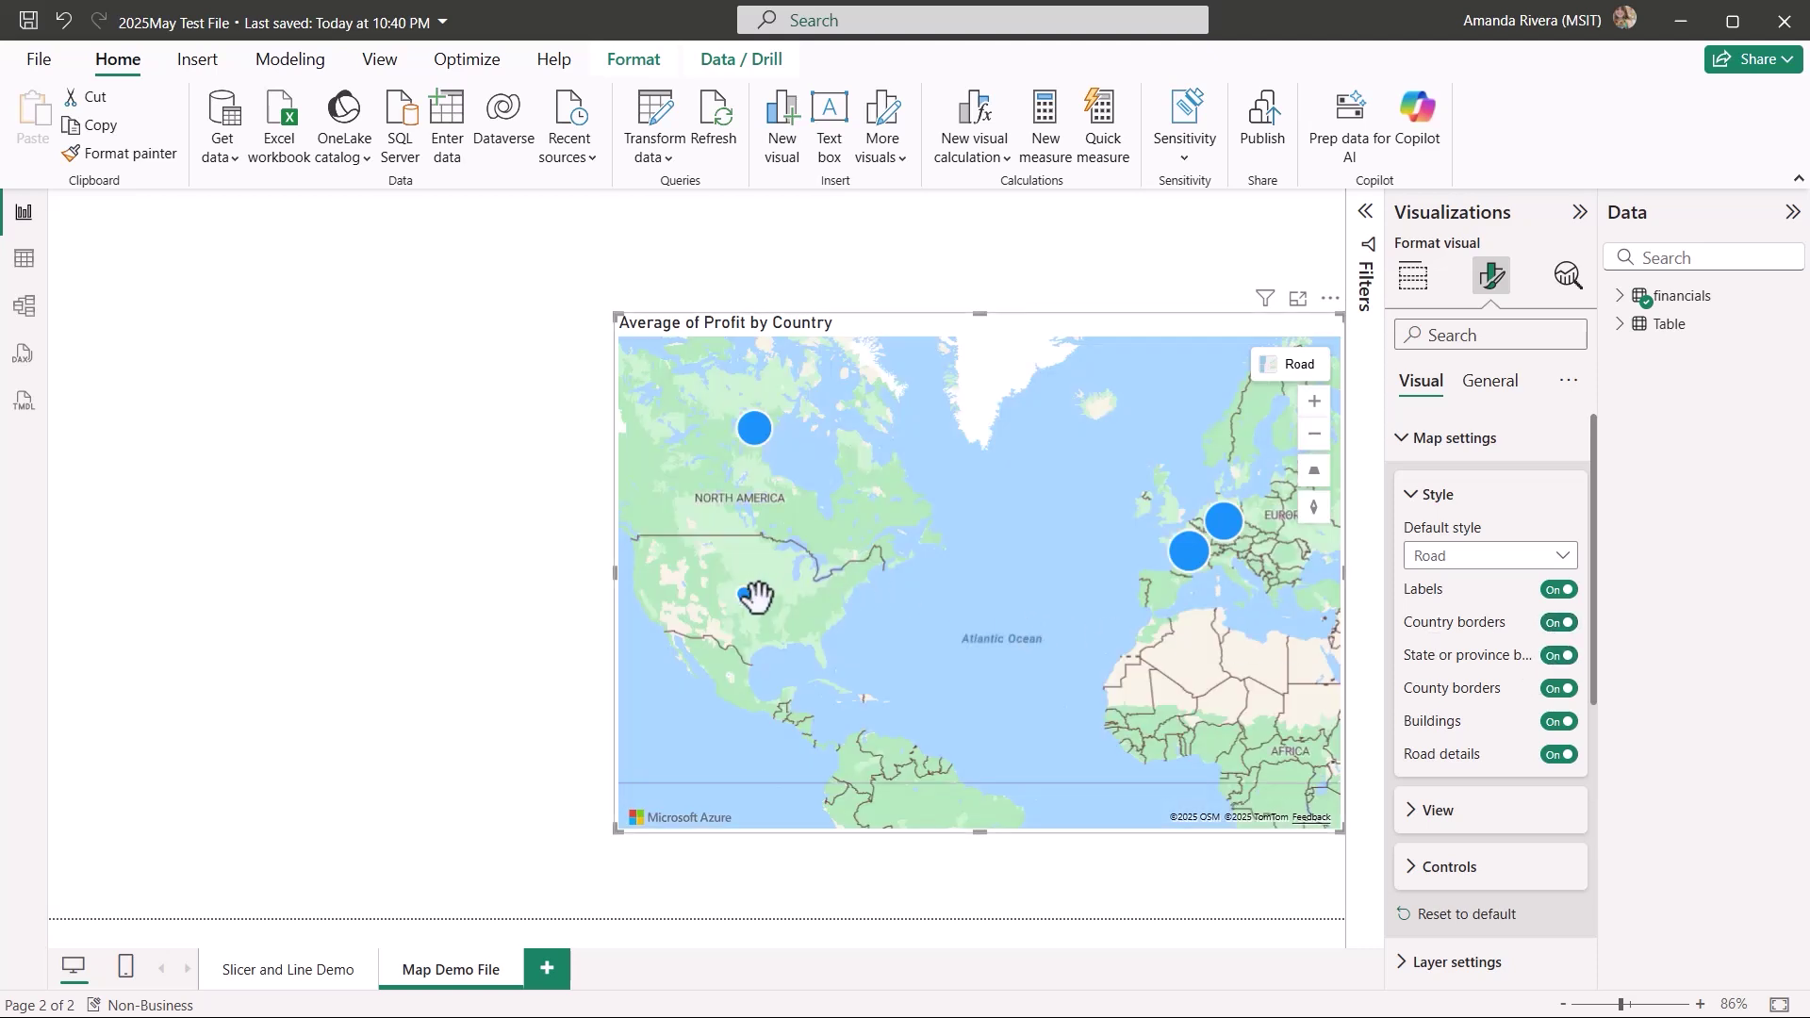
pyautogui.scroll(1, 756, 633)
pyautogui.scroll(3, 757, 632)
pyautogui.moveTo(757, 632)
pyautogui.mouseDown()
pyautogui.moveTo(964, 517)
pyautogui.moveTo(965, 550)
pyautogui.mouseUp()
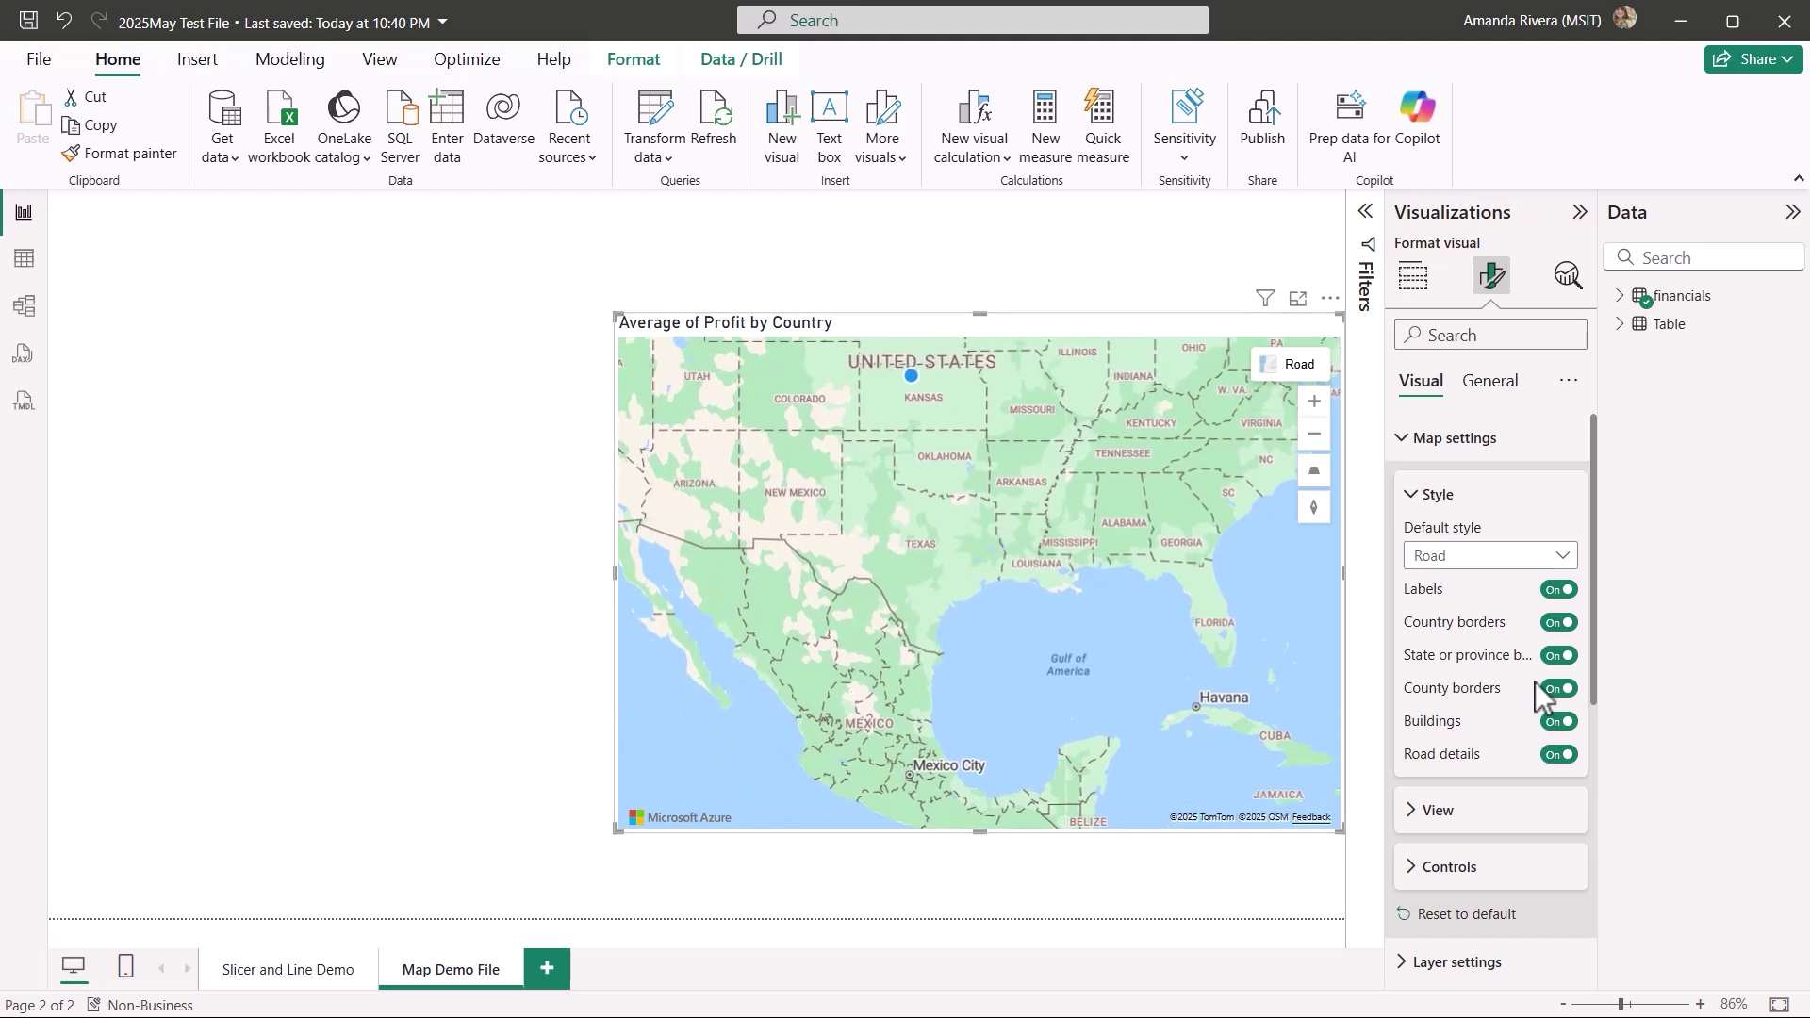
# Switch State or province borders off and back on, then centre the map near Waco.
pyautogui.click(1564, 660)
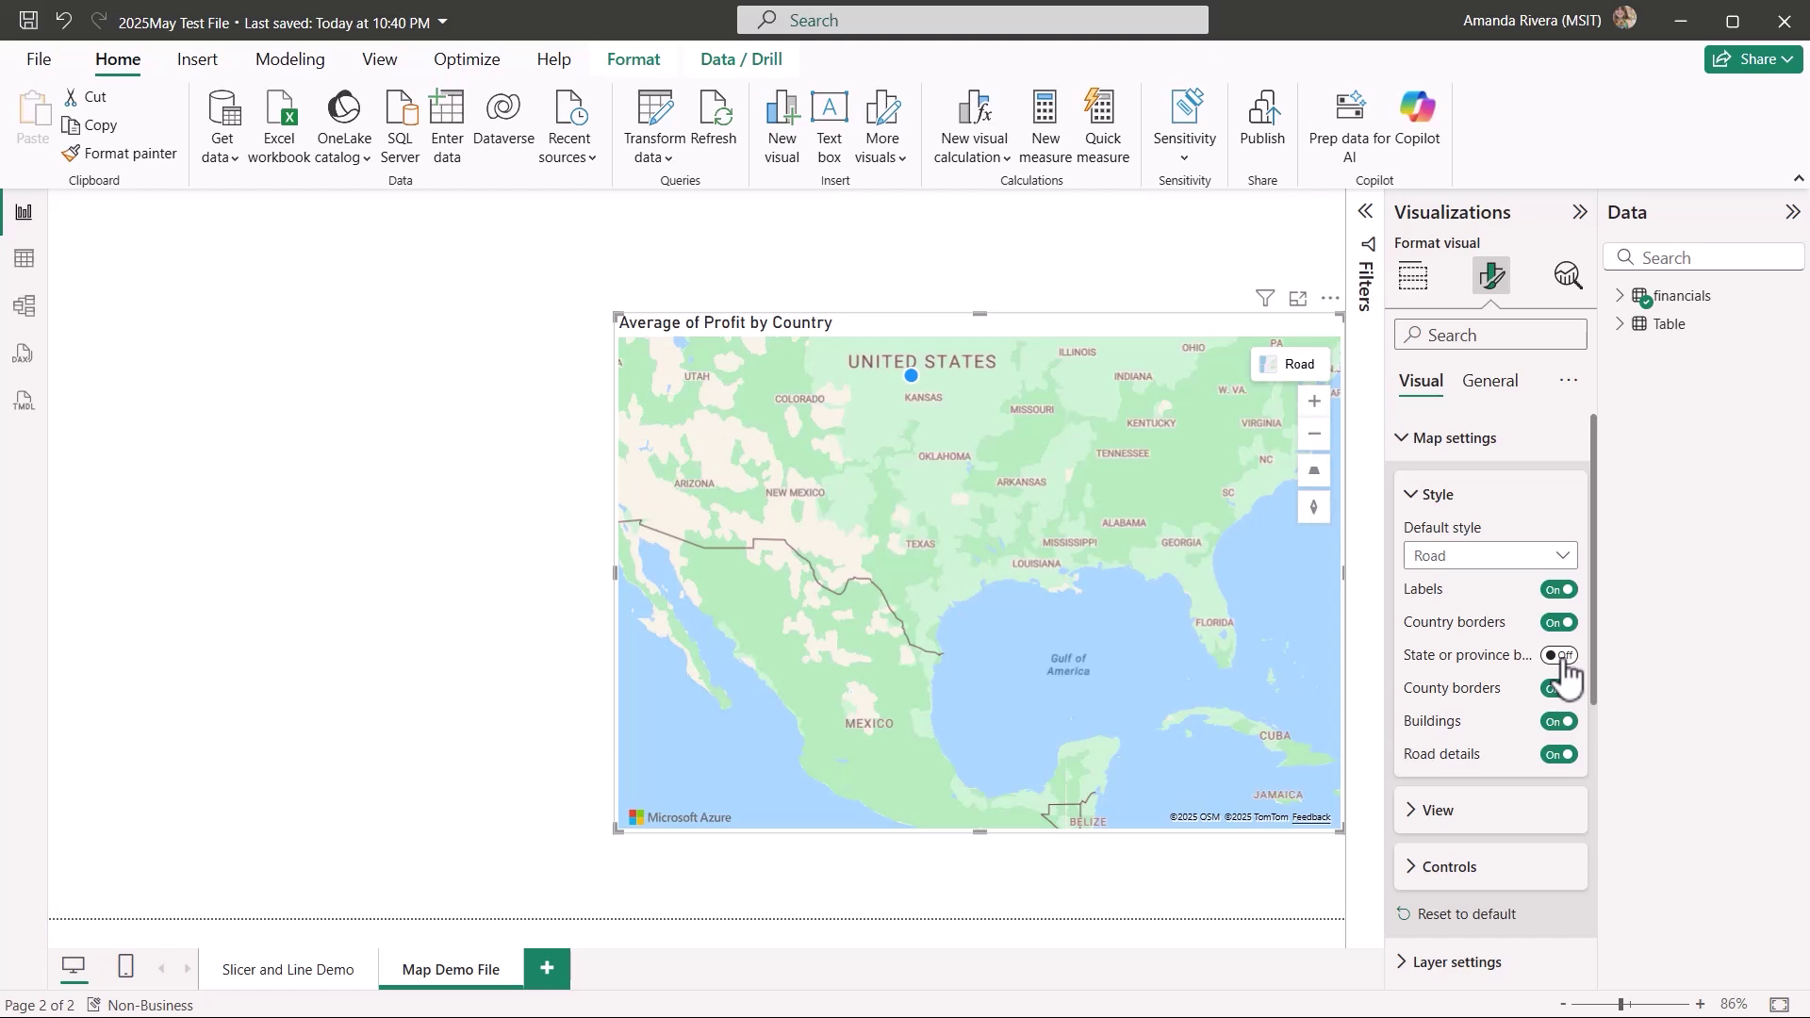
pyautogui.click(1562, 657)
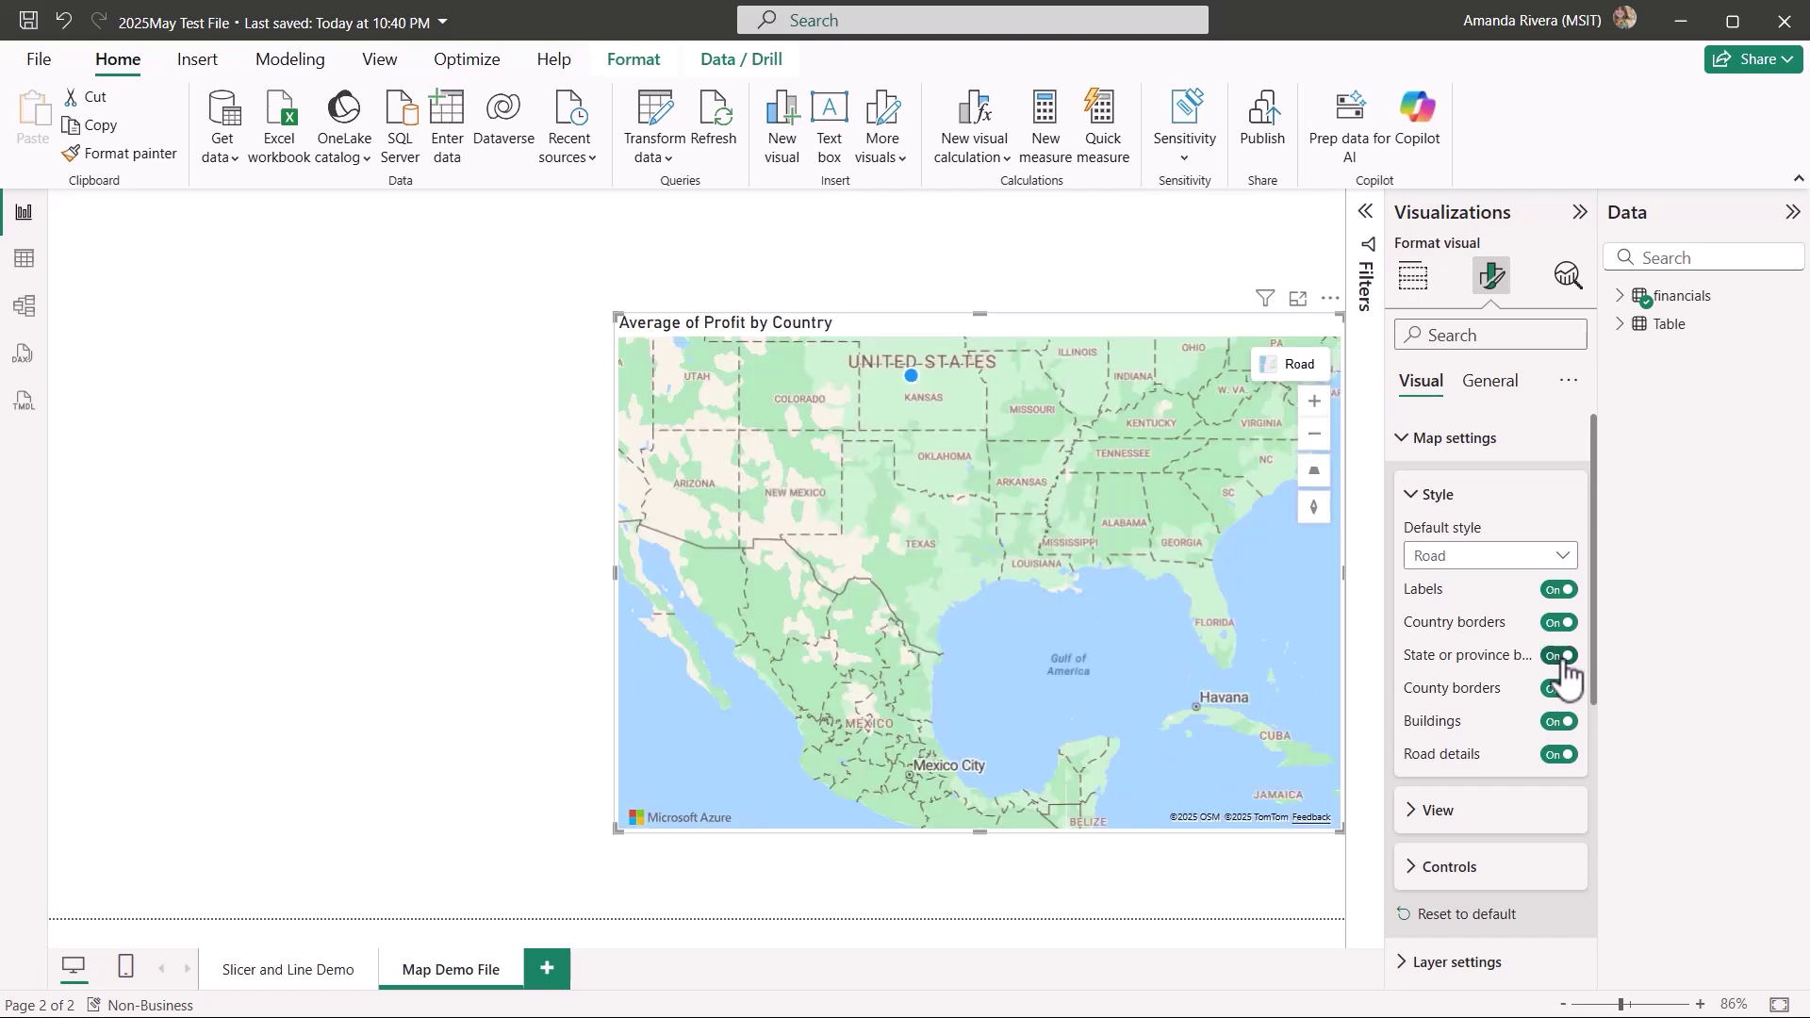
pyautogui.scroll(2, 942, 562)
pyautogui.scroll(2, 943, 561)
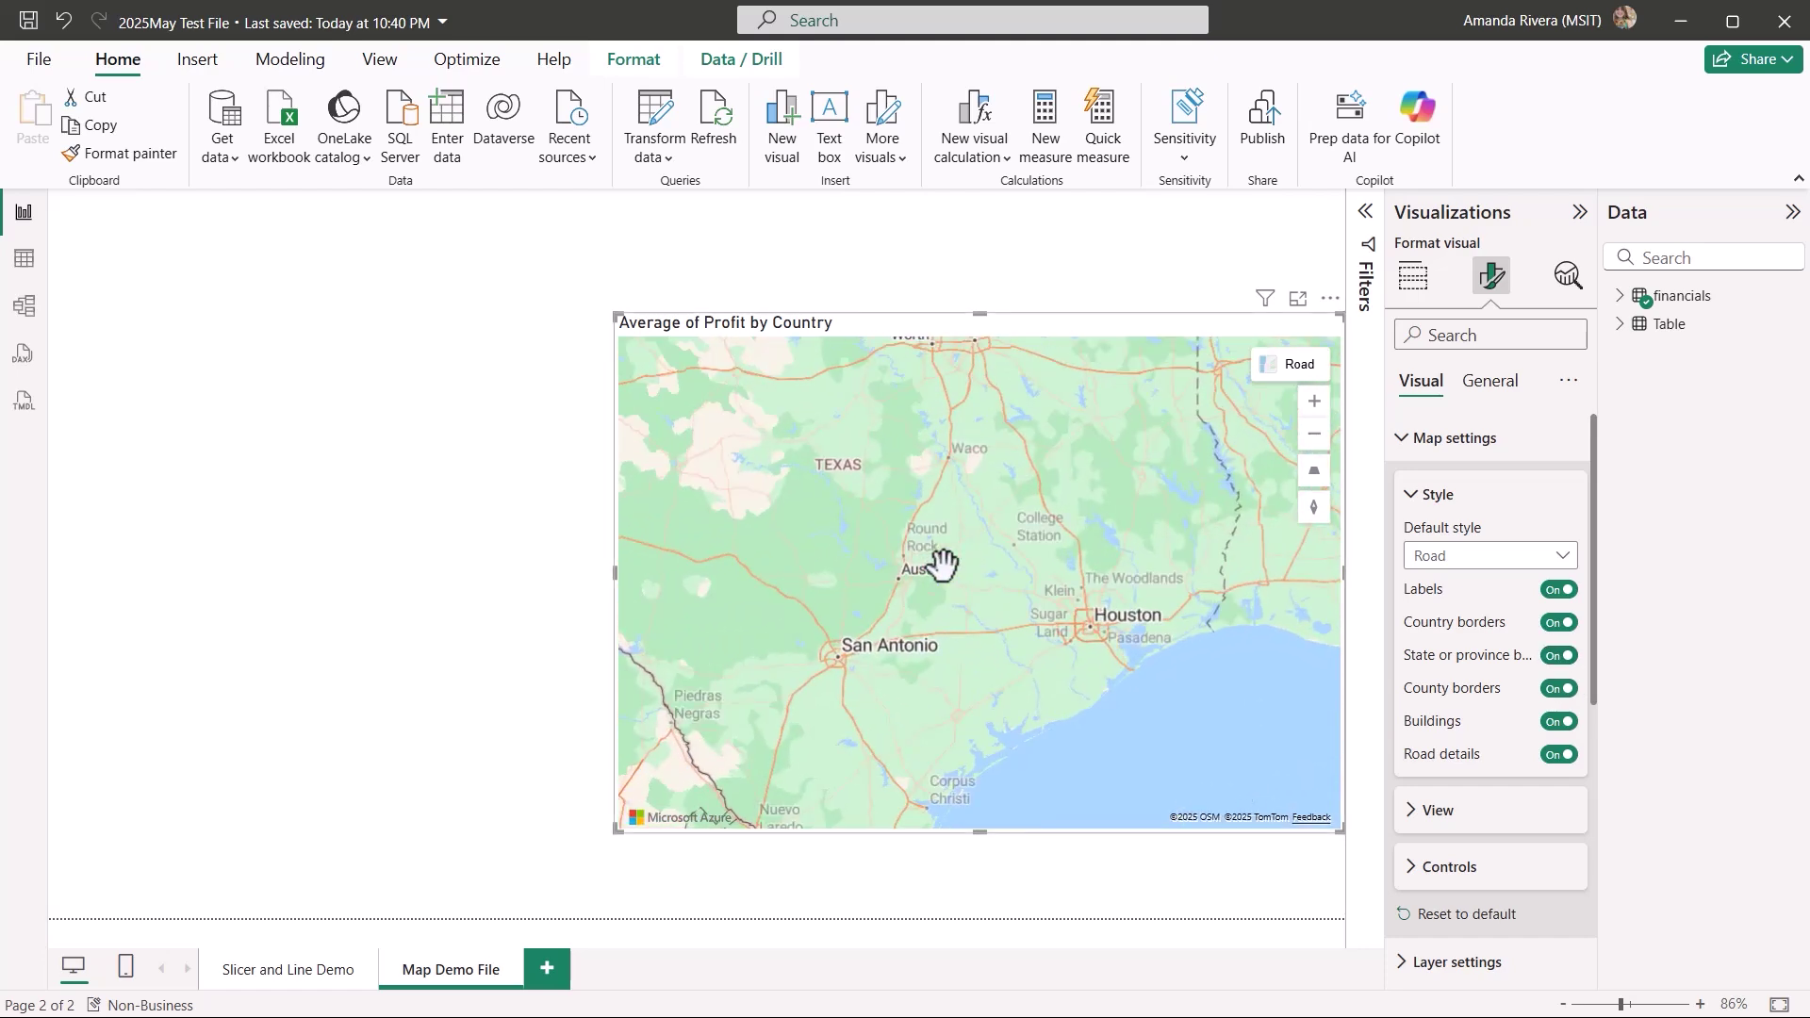
pyautogui.scroll(2, 934, 407)
pyautogui.moveTo(896, 392); pyautogui.dragTo(938, 504)
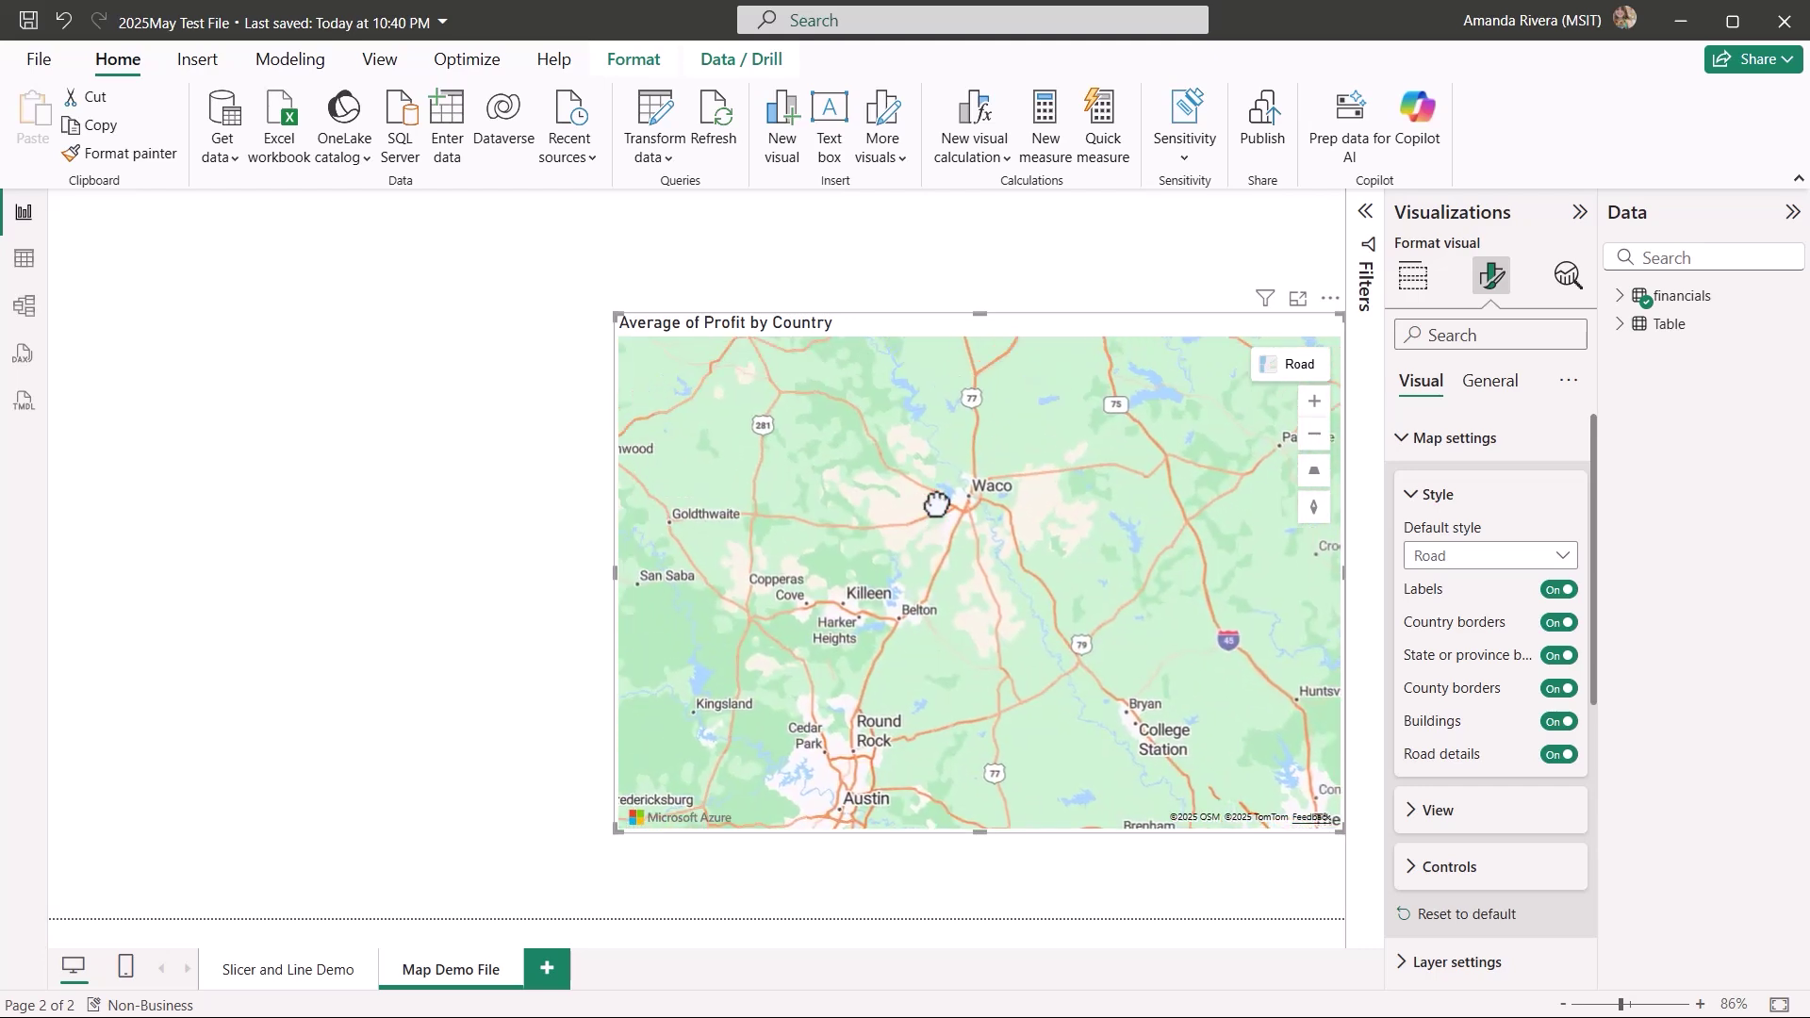
pyautogui.scroll(3, 936, 505)
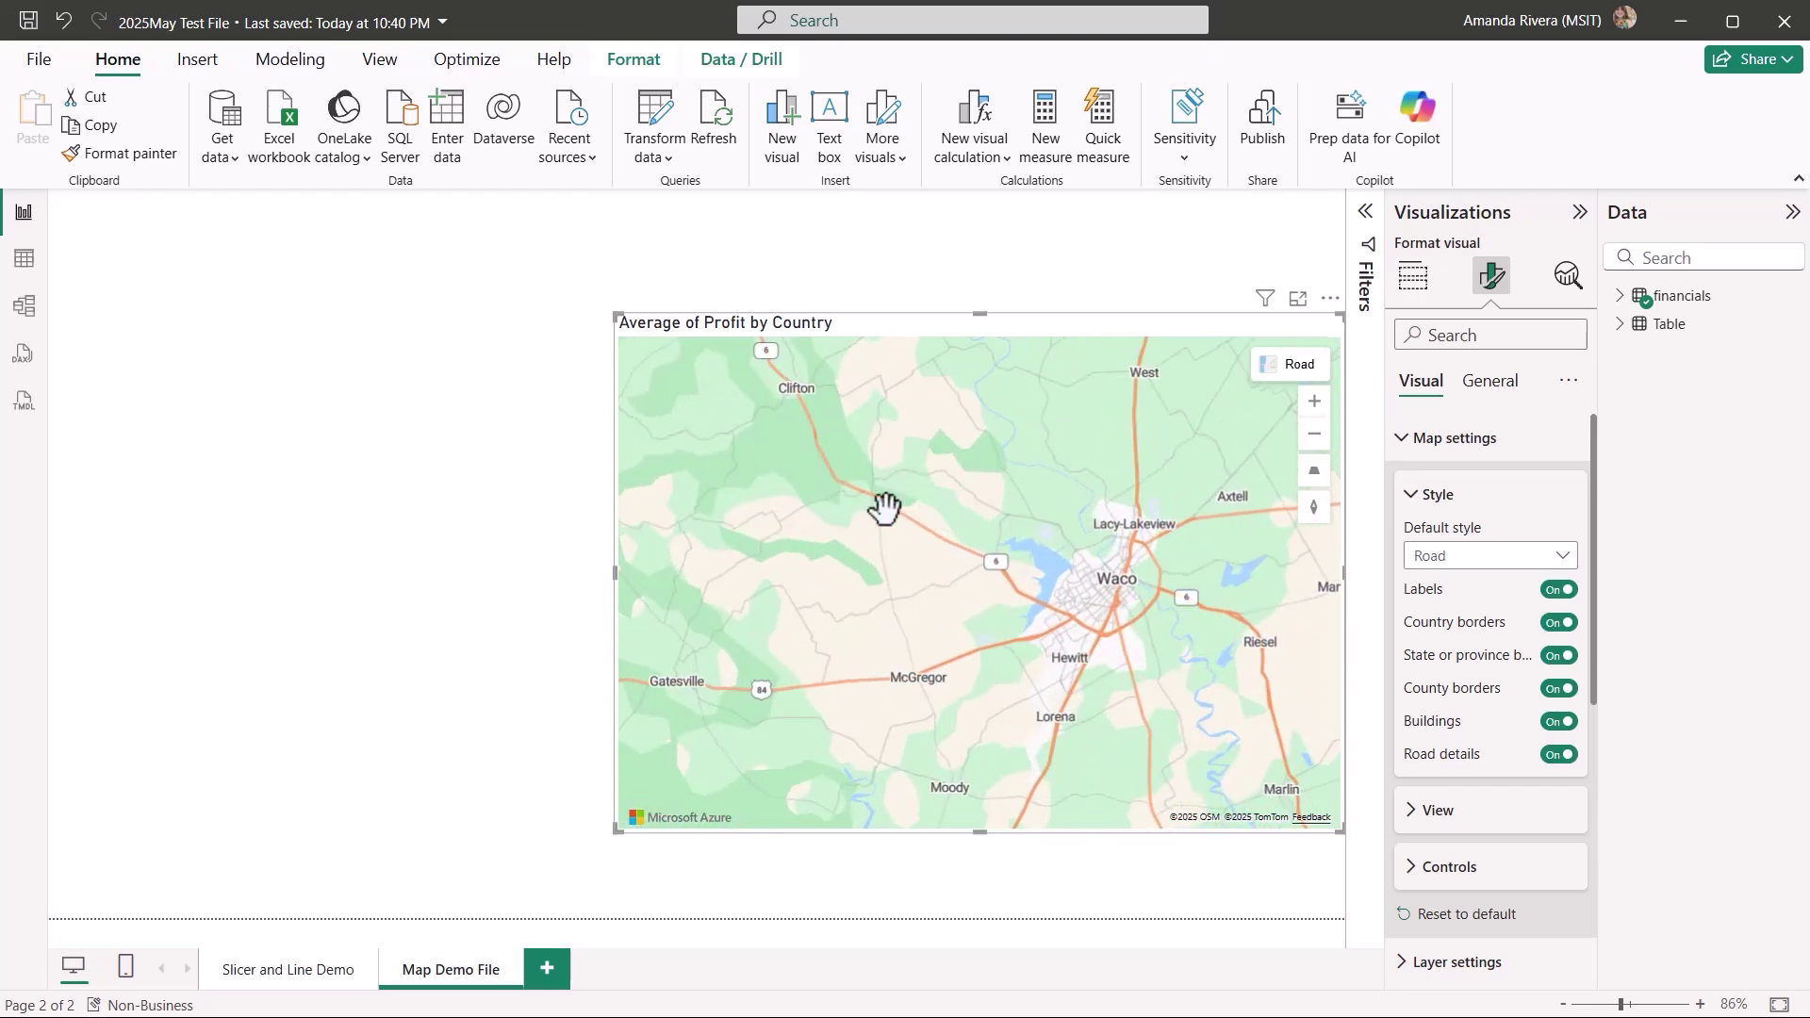
pyautogui.moveTo(884, 509); pyautogui.dragTo(1040, 531)
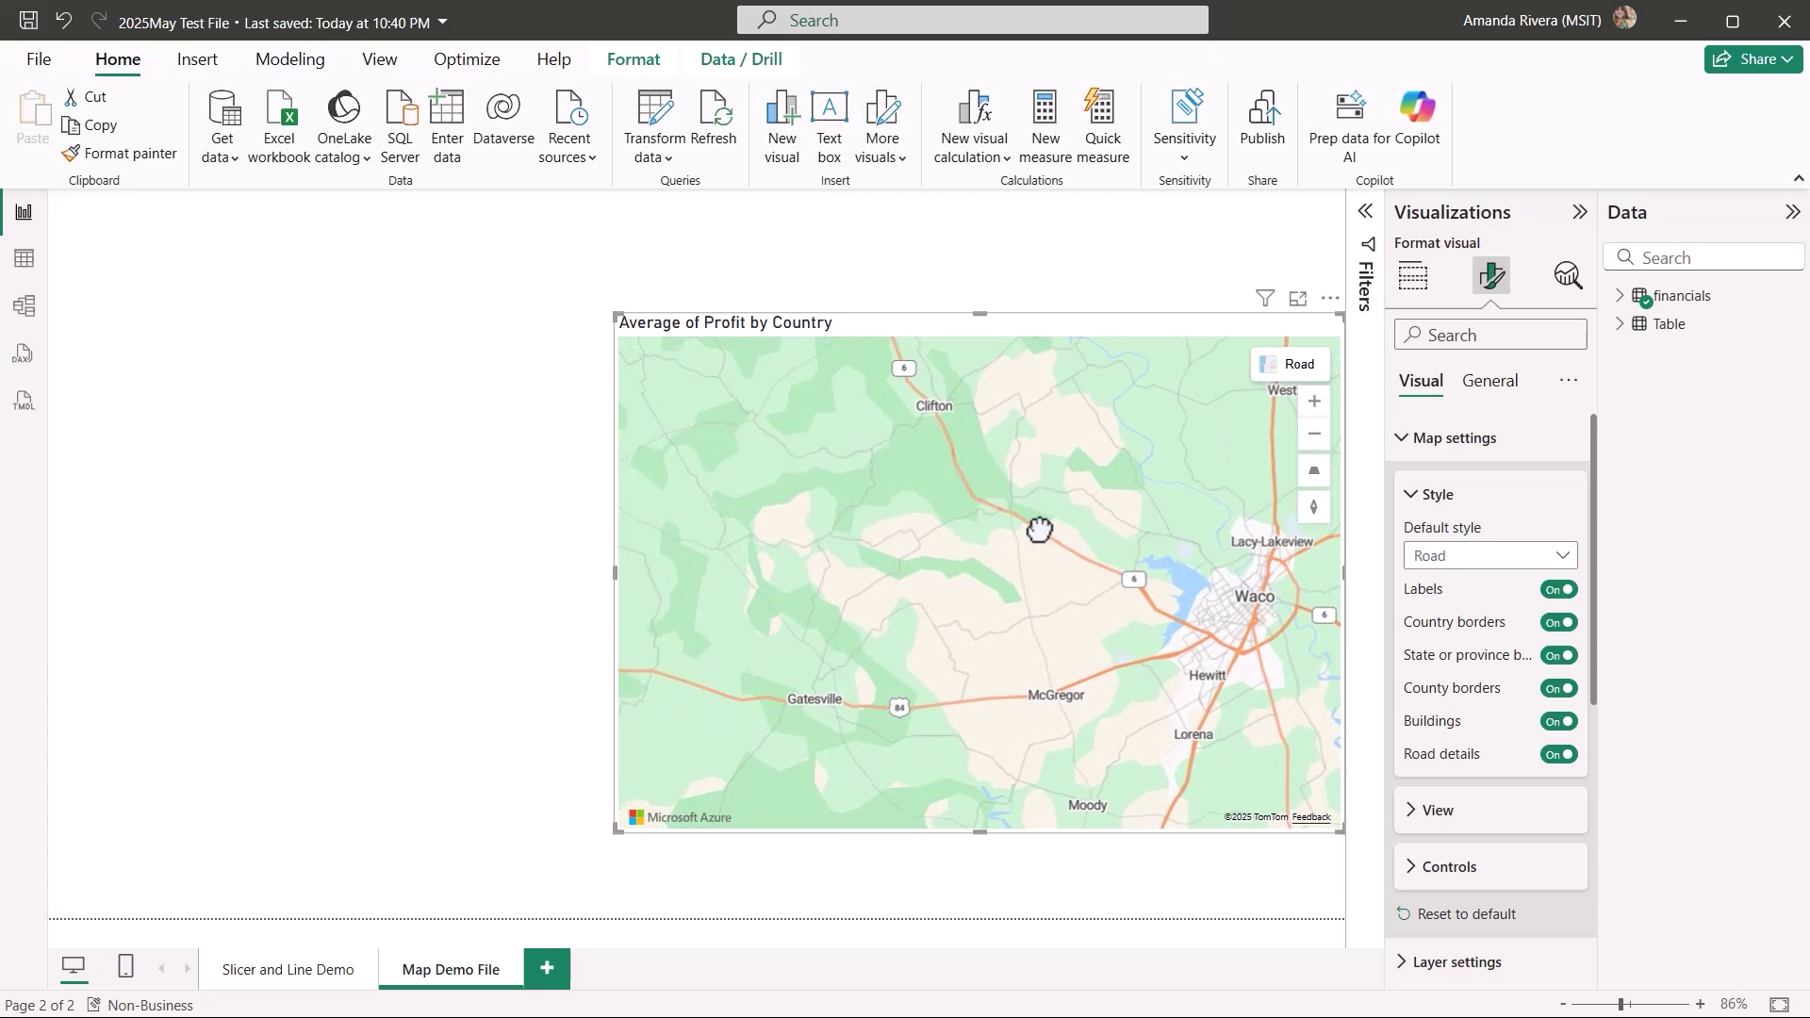
pyautogui.scroll(2, 1039, 531)
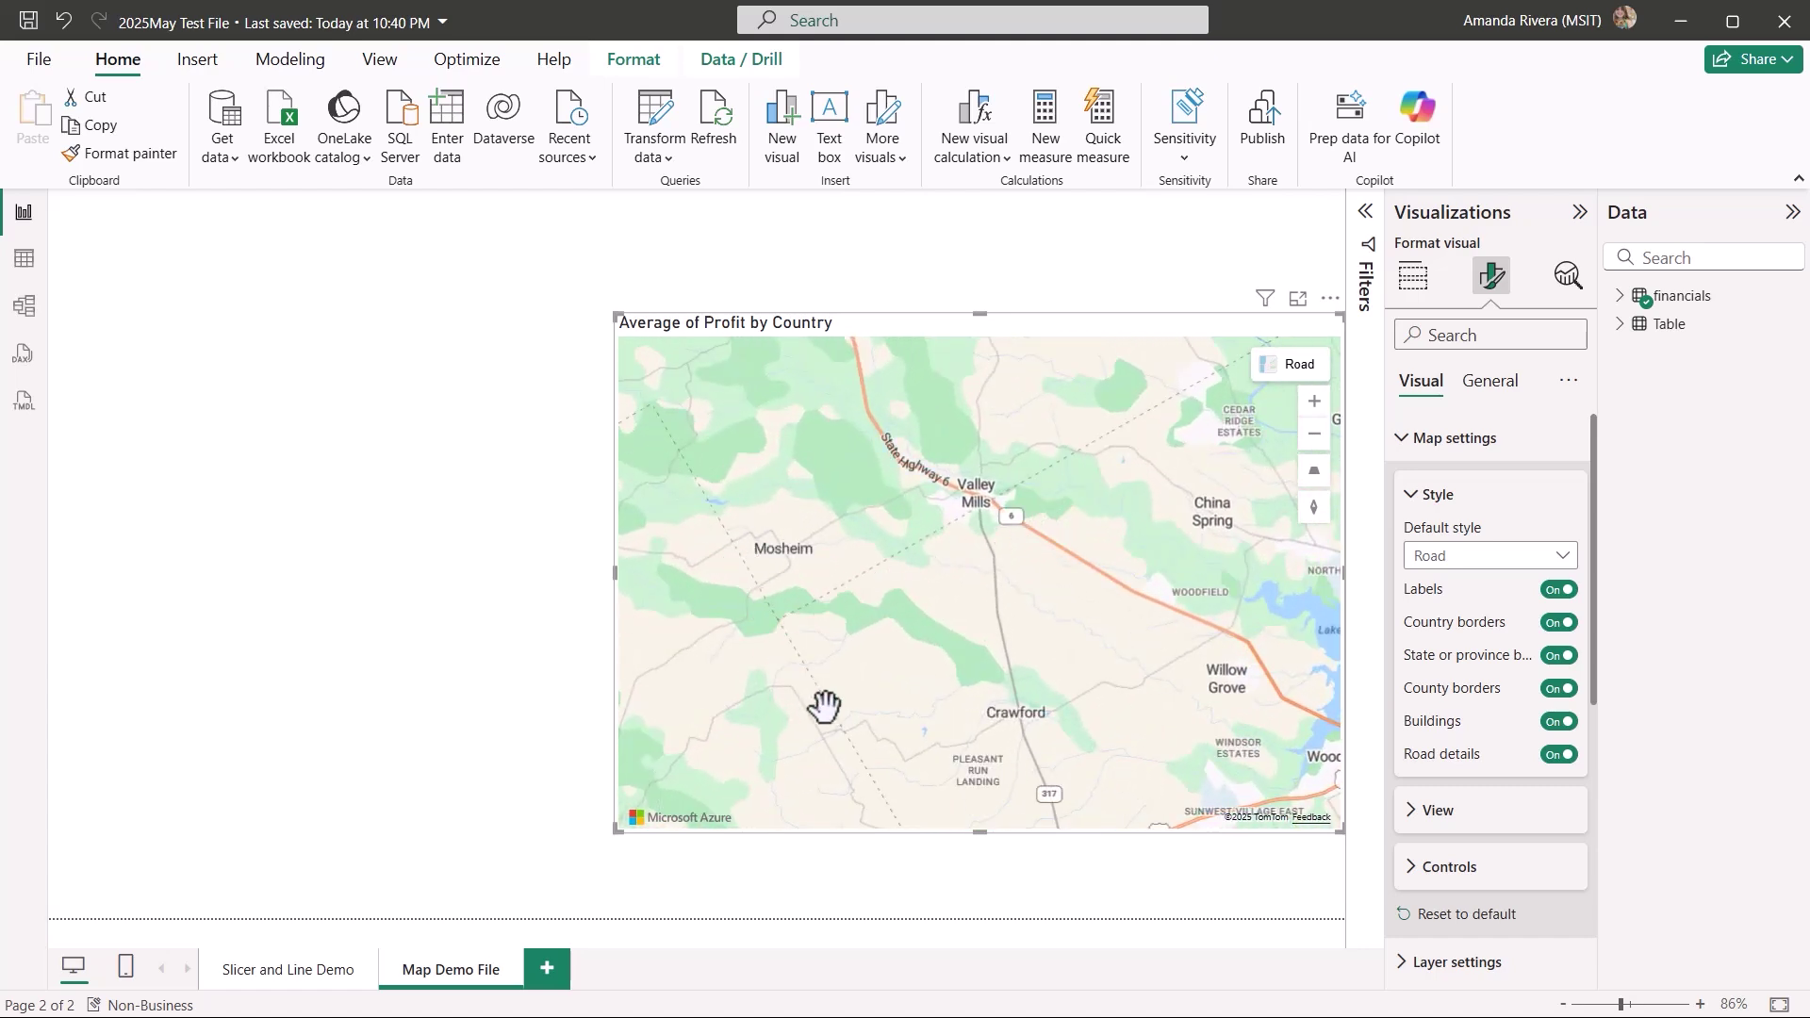
# Switch County borders and Buildings off and on, viewing the streets around Utah St.
pyautogui.click(1564, 690)
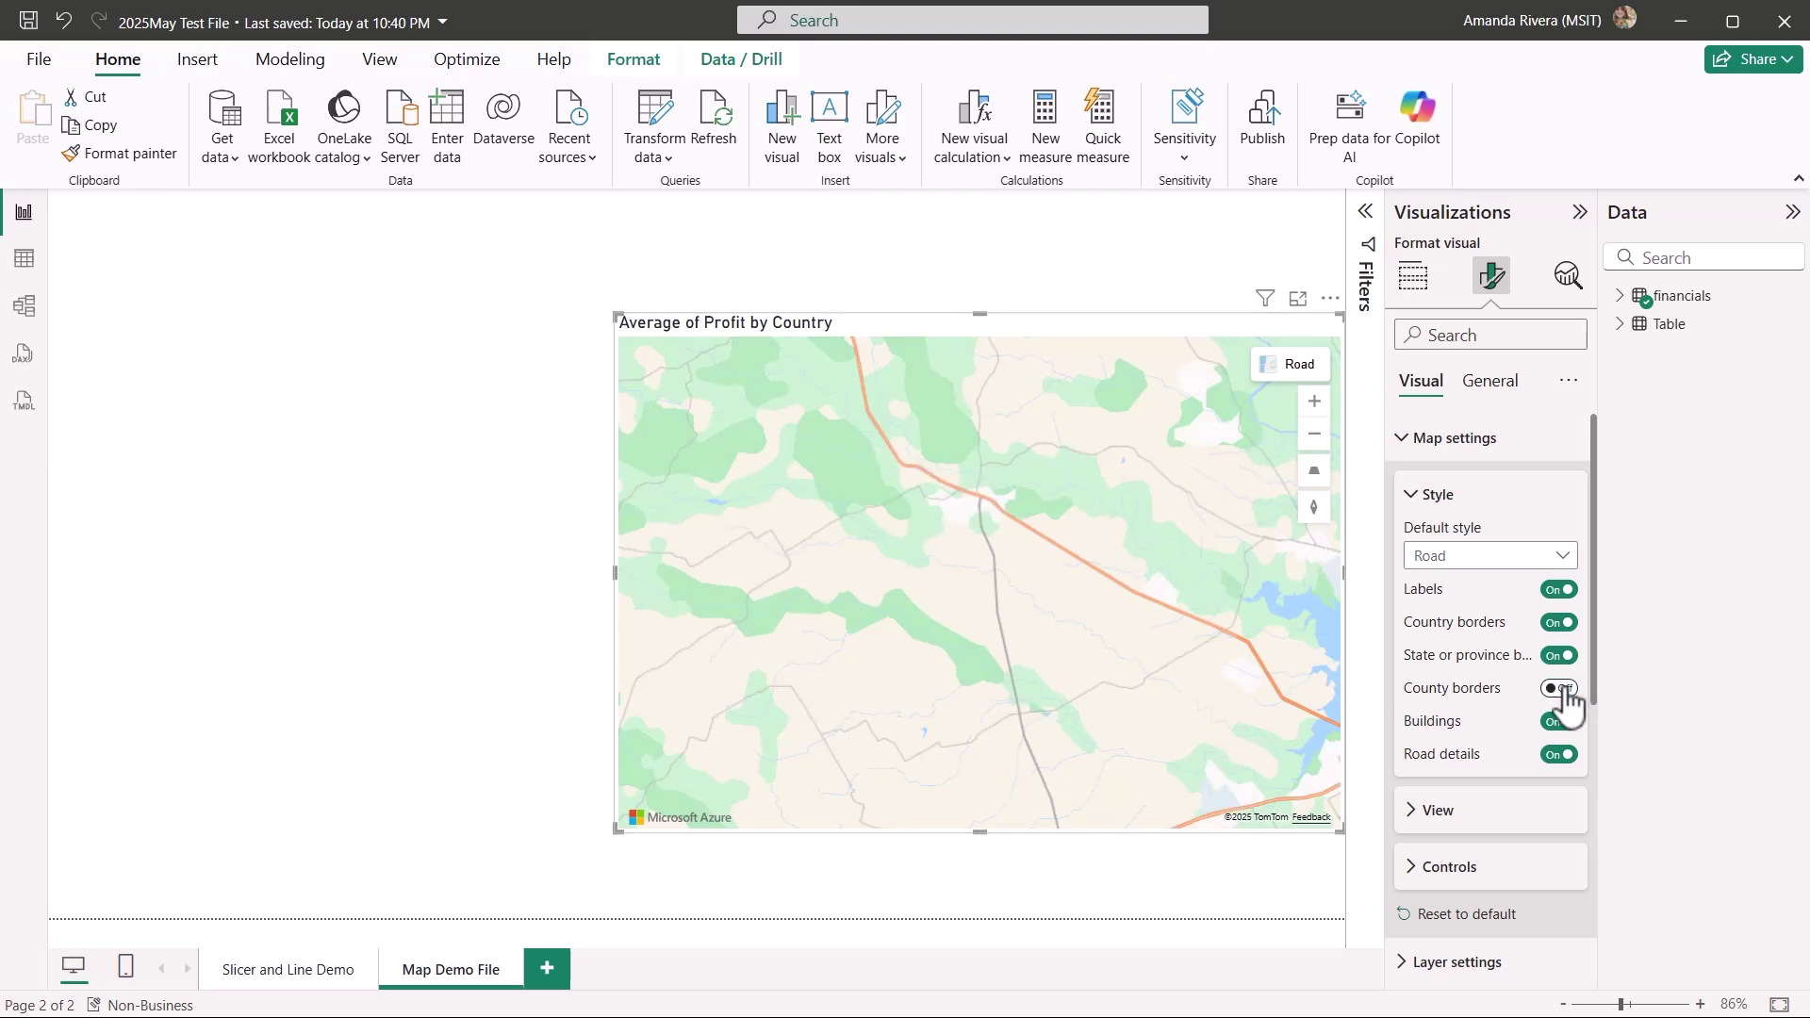
pyautogui.click(1564, 690)
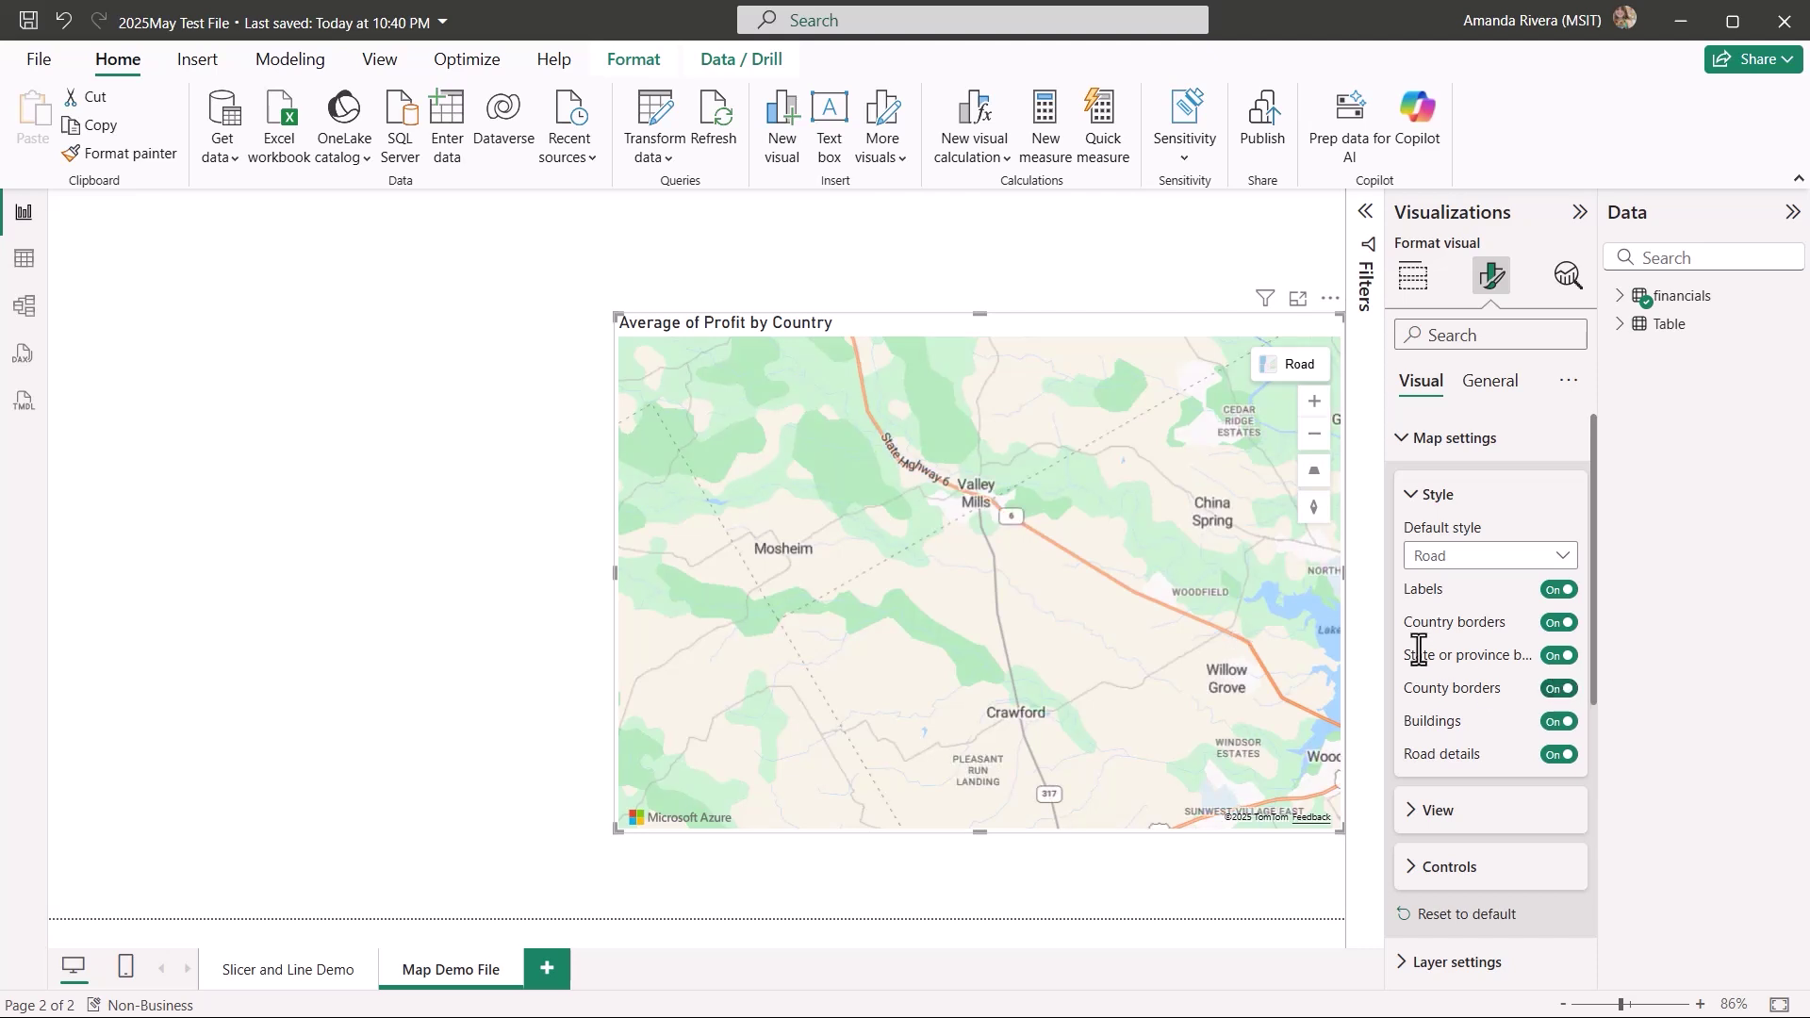
pyautogui.scroll(3, 1249, 516)
pyautogui.scroll(2, 1248, 516)
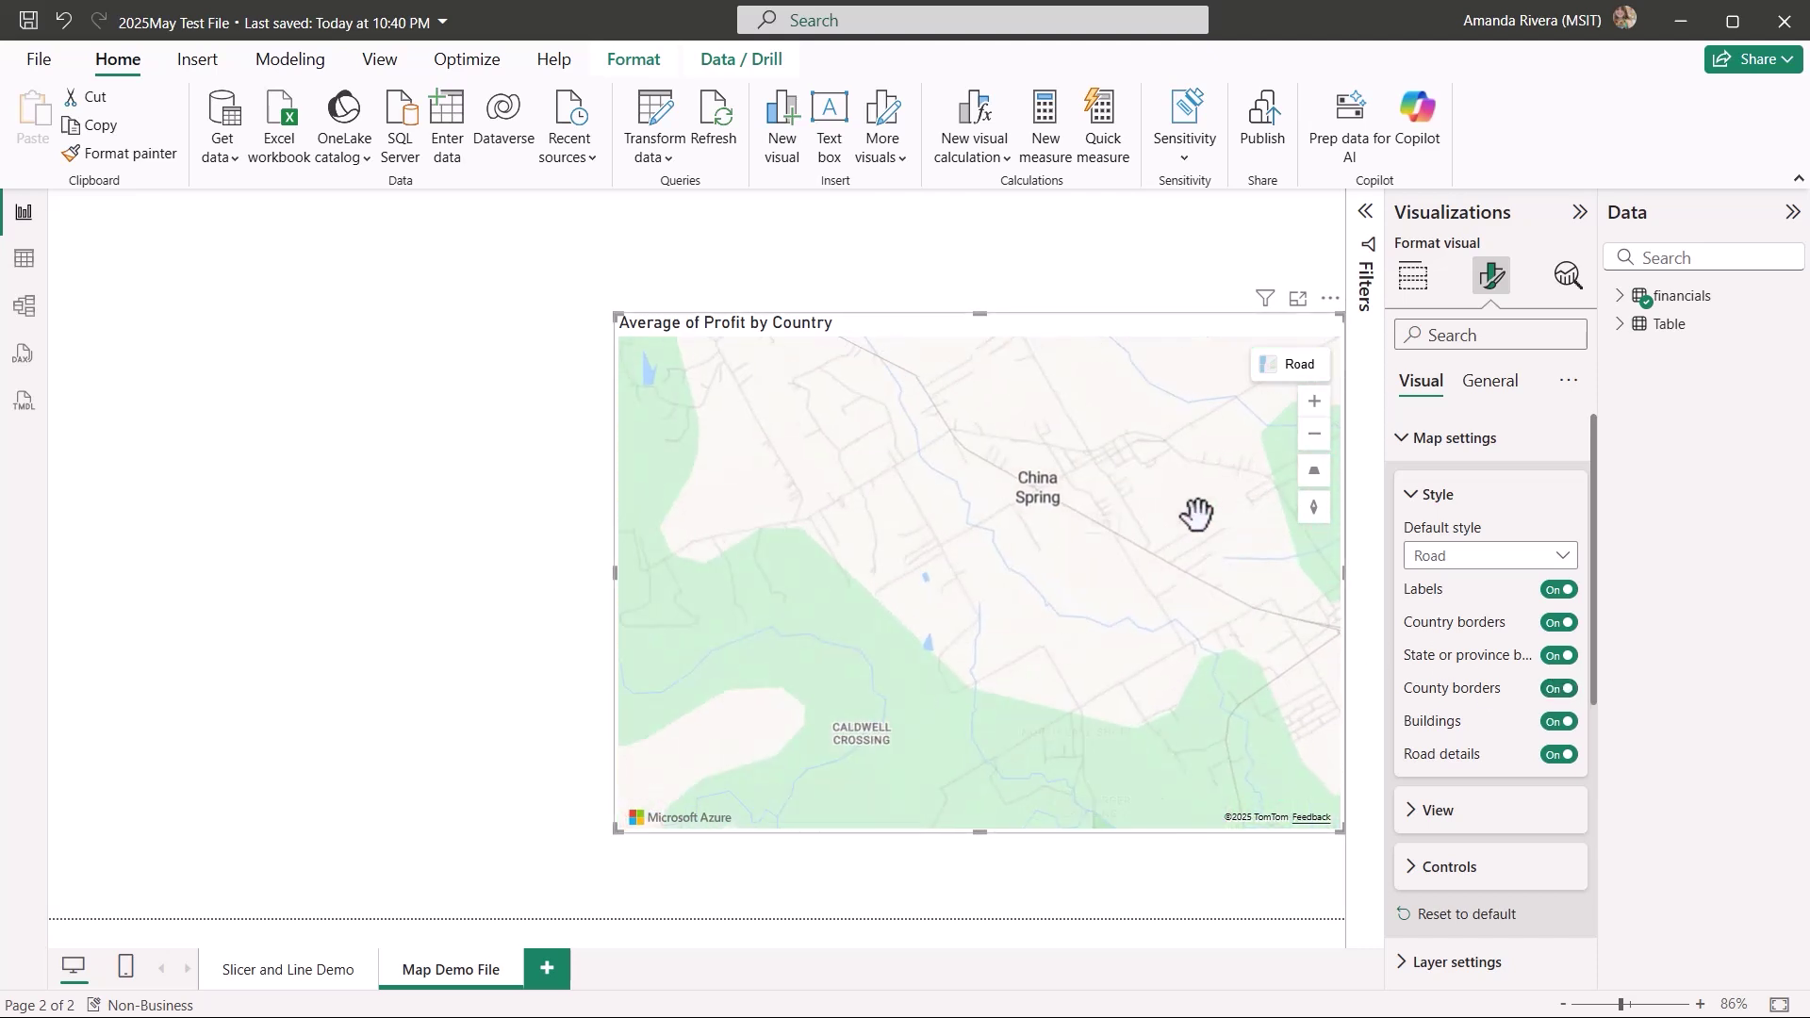
pyautogui.scroll(2, 1140, 551)
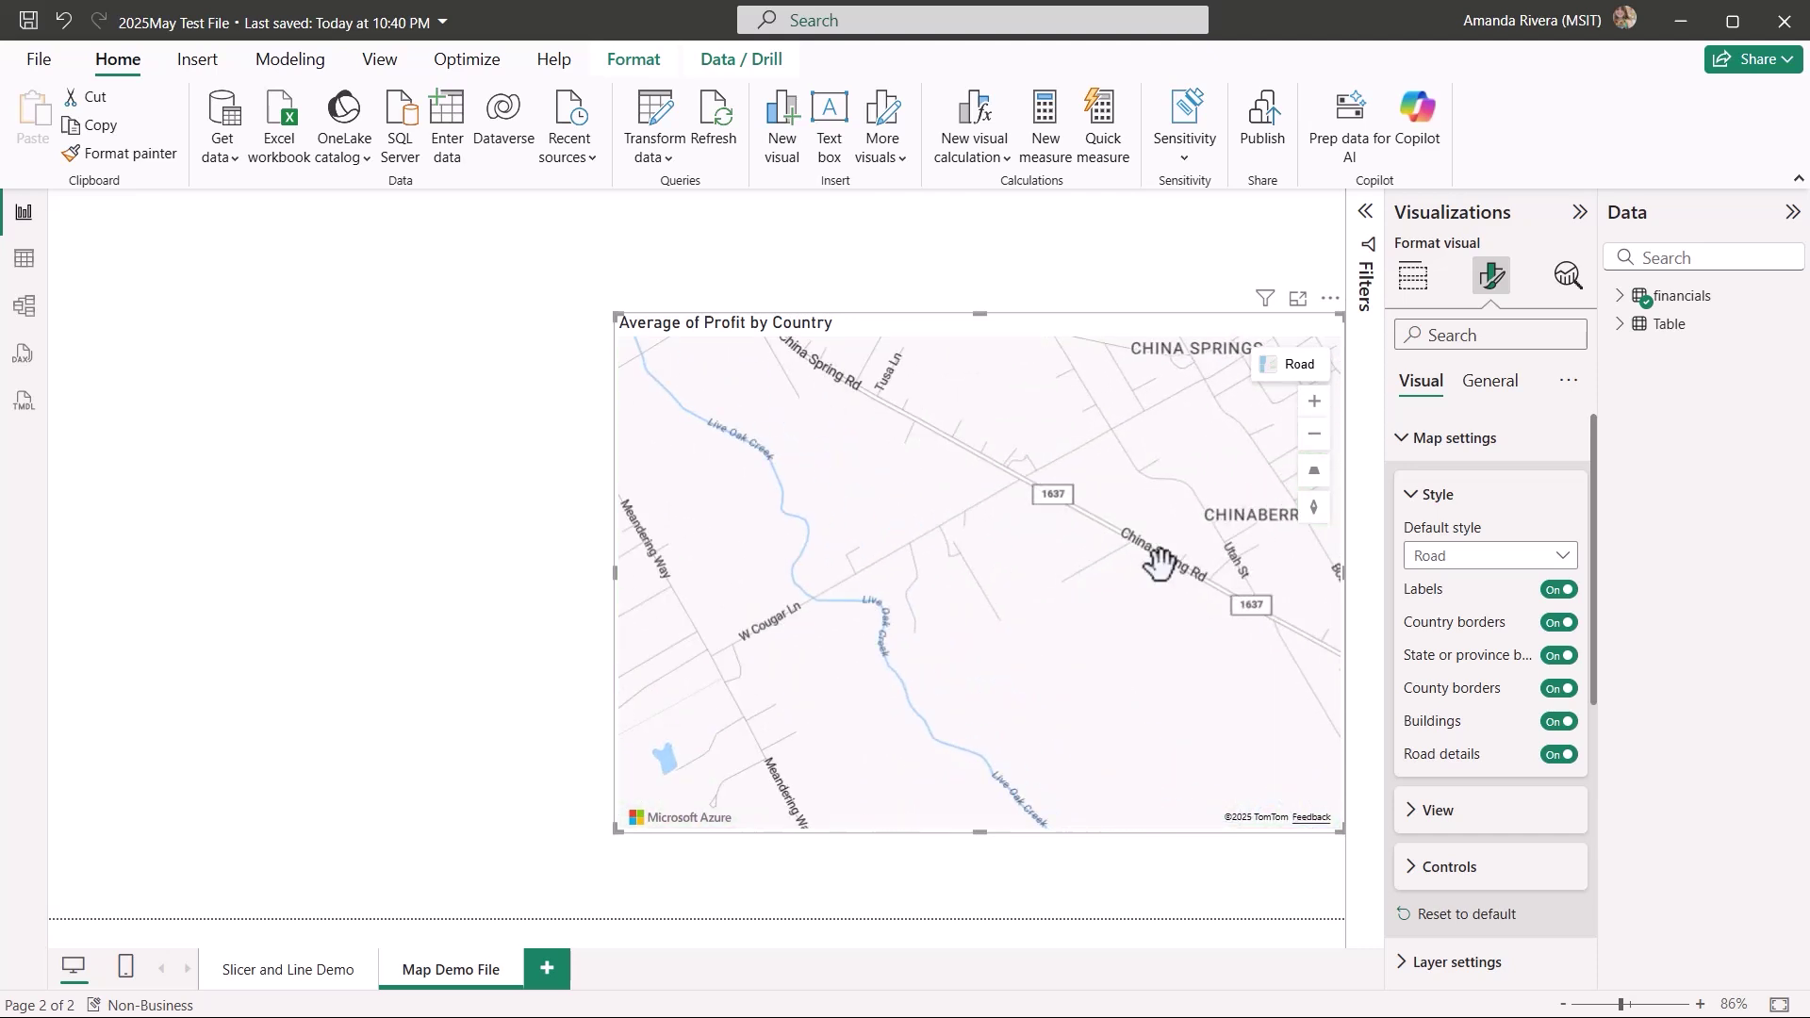
pyautogui.scroll(2, 1161, 556)
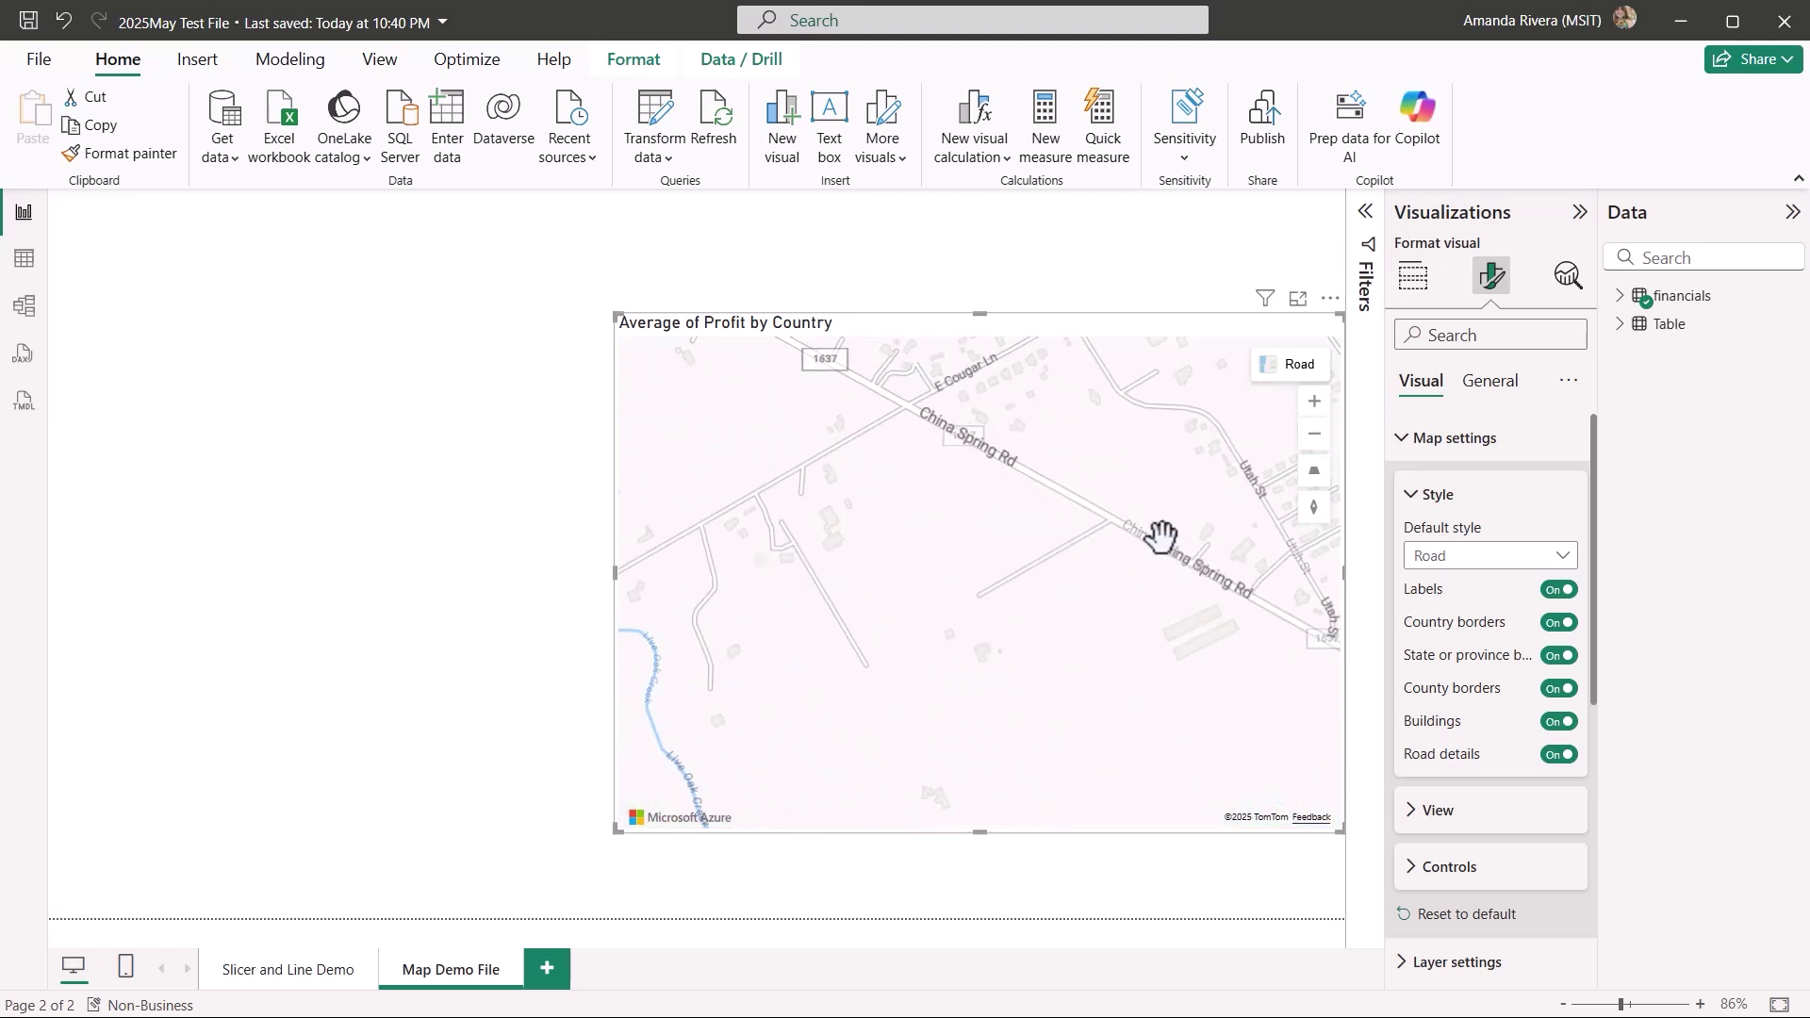
pyautogui.moveTo(1129, 500); pyautogui.dragTo(1045, 640)
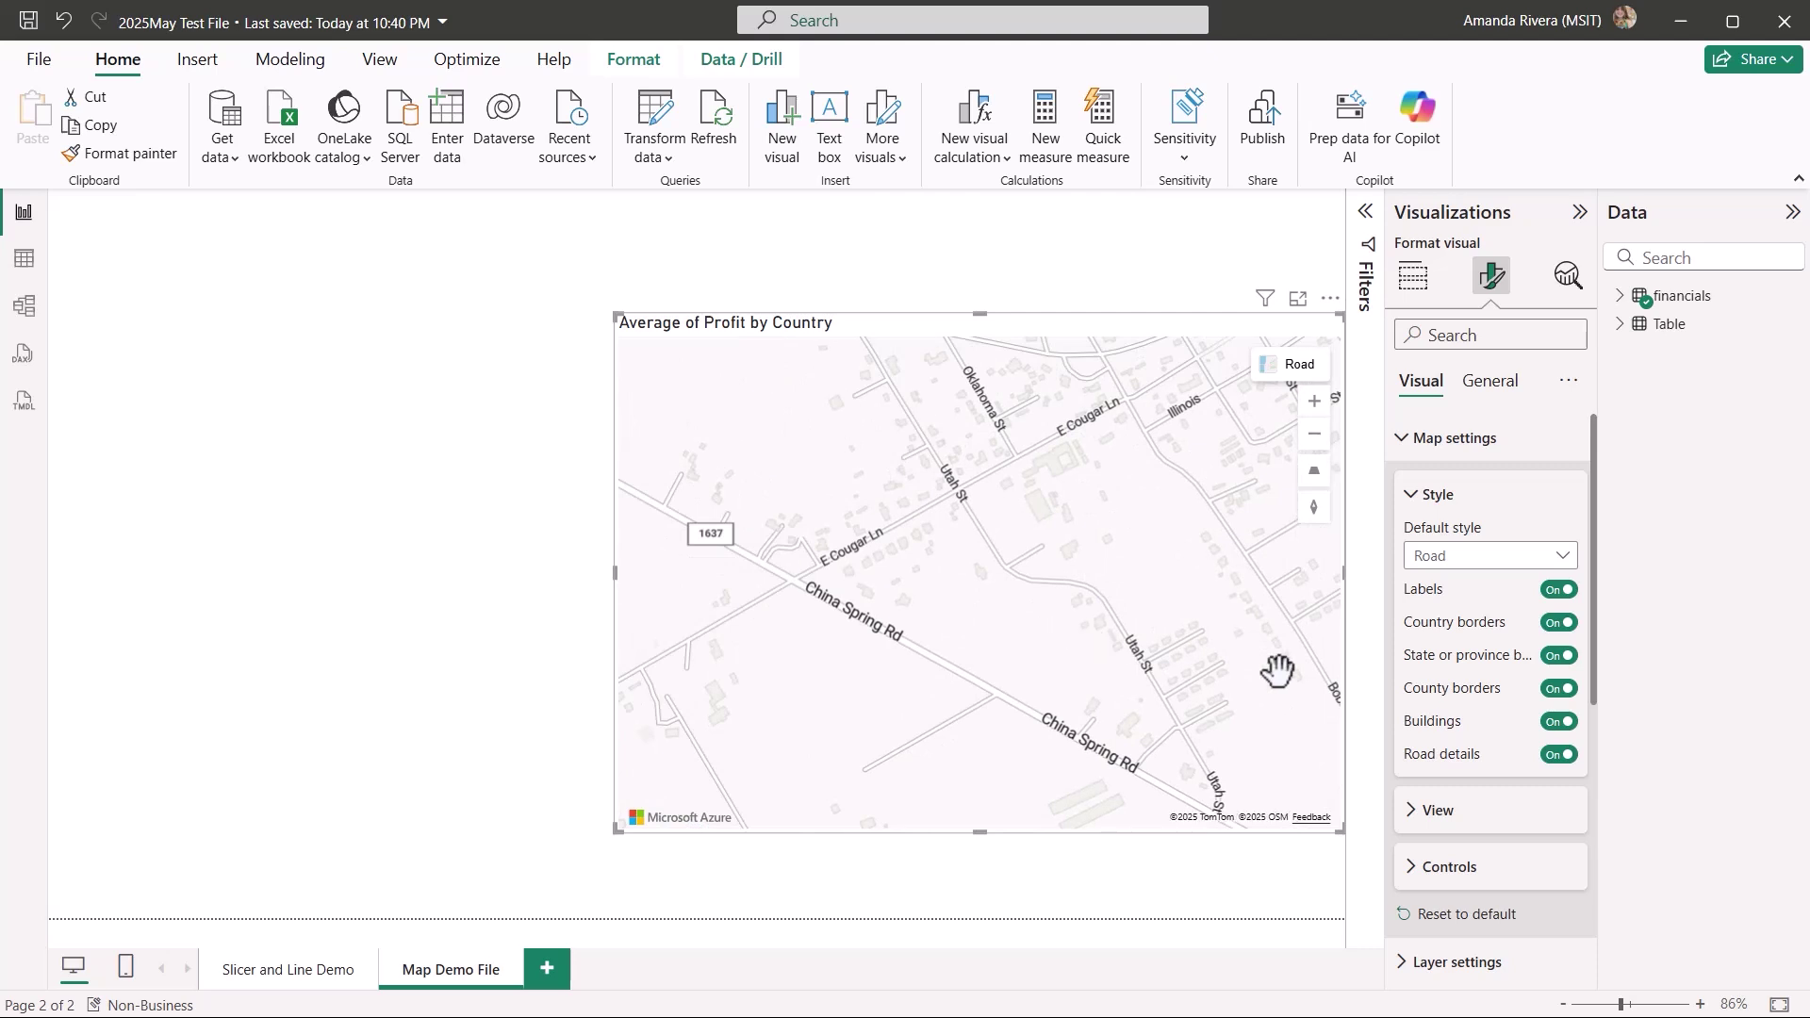
pyautogui.click(1559, 724)
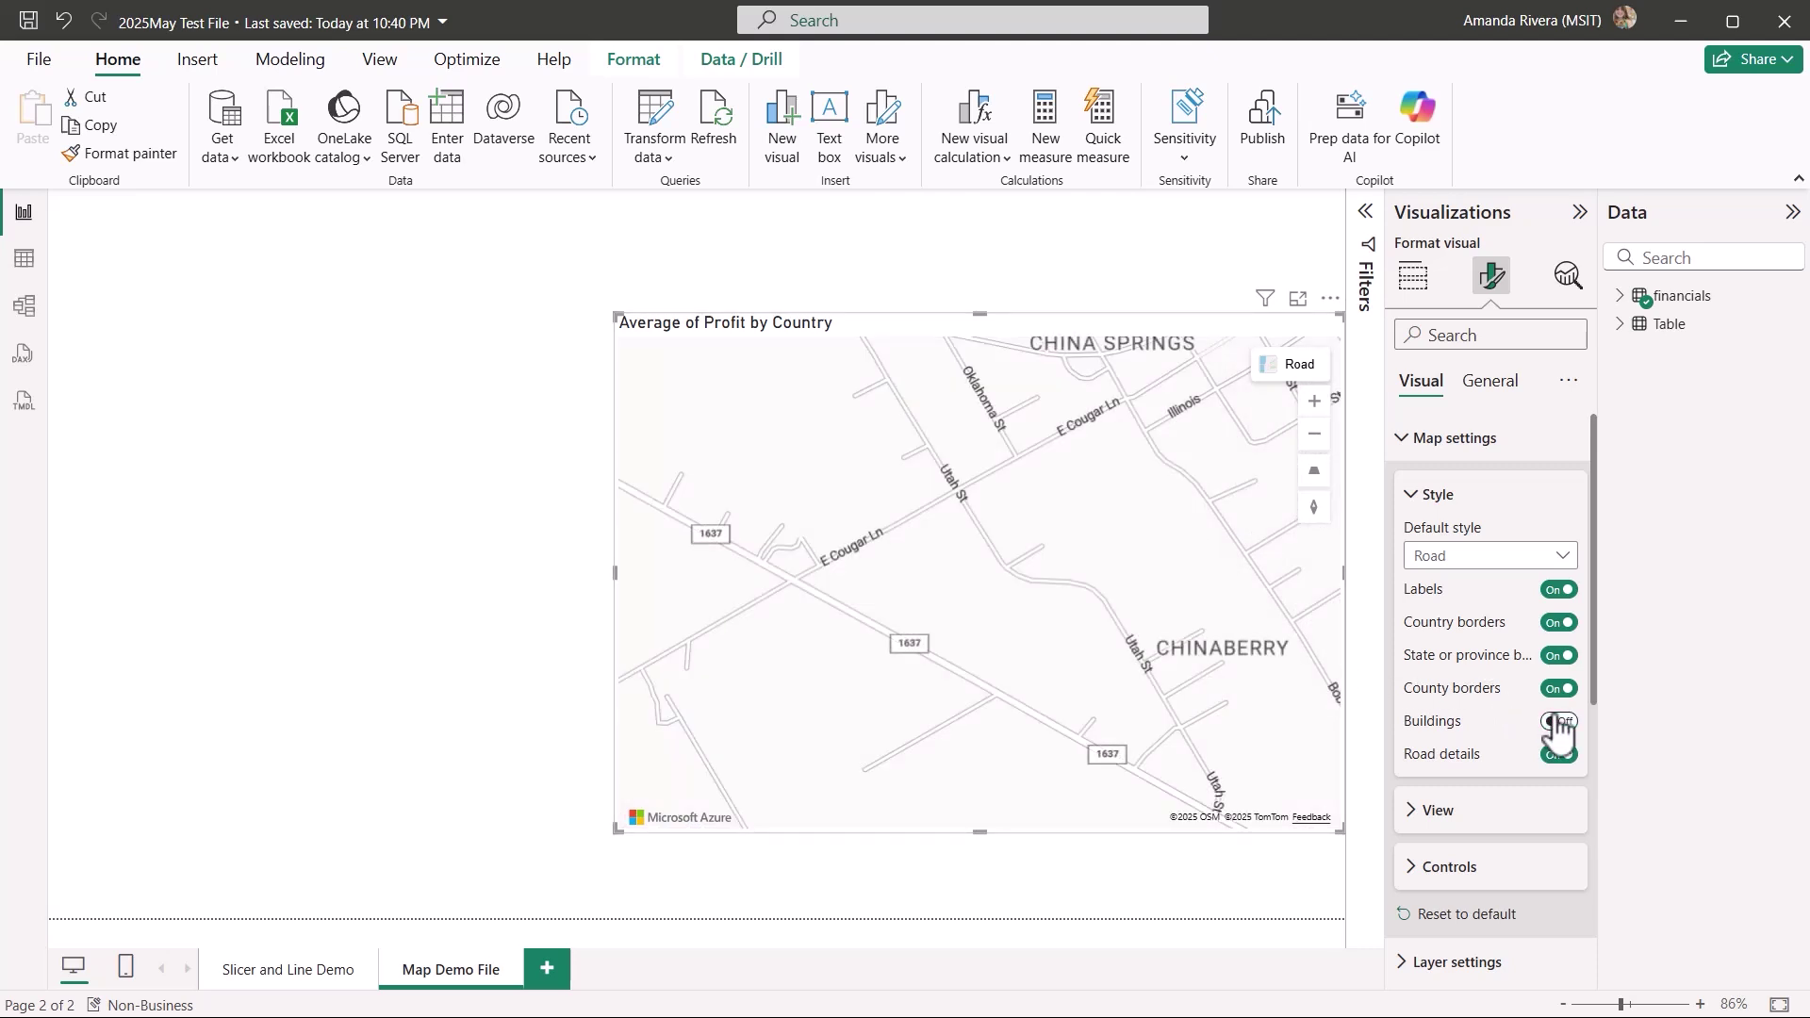
pyautogui.click(1560, 723)
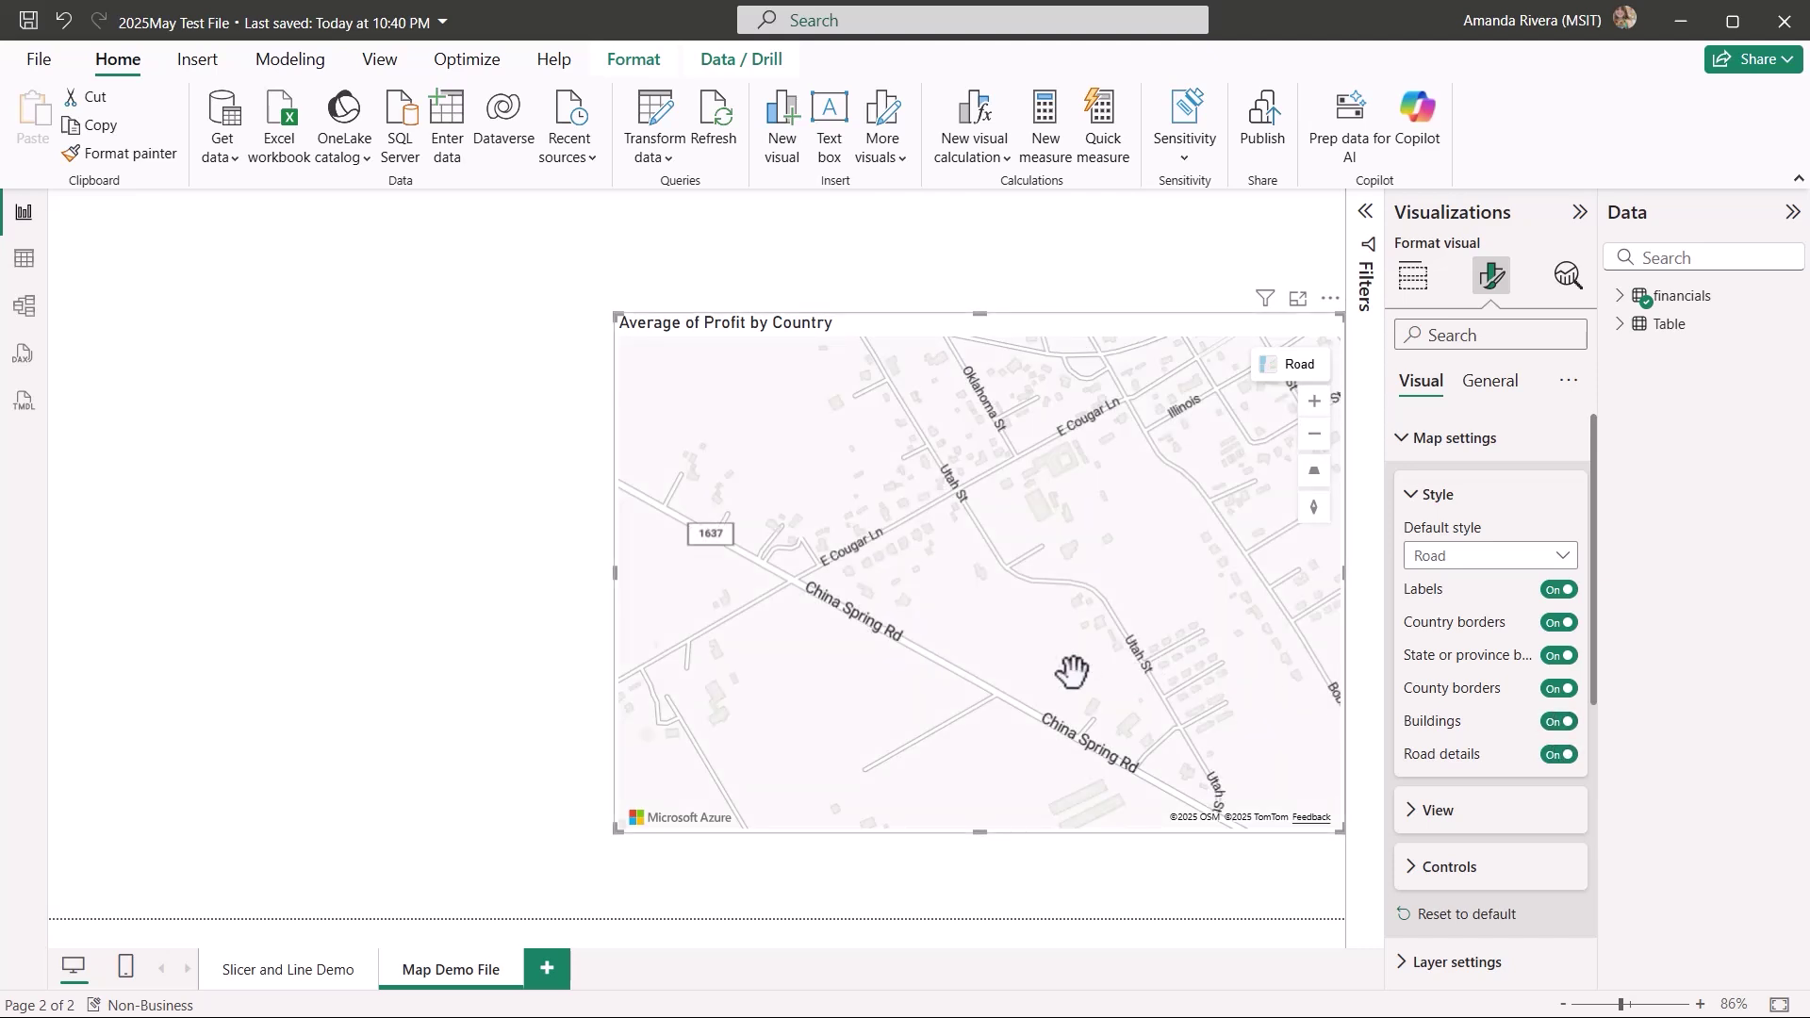
pyautogui.scroll(-3, 1070, 671)
pyautogui.scroll(-2, 1070, 669)
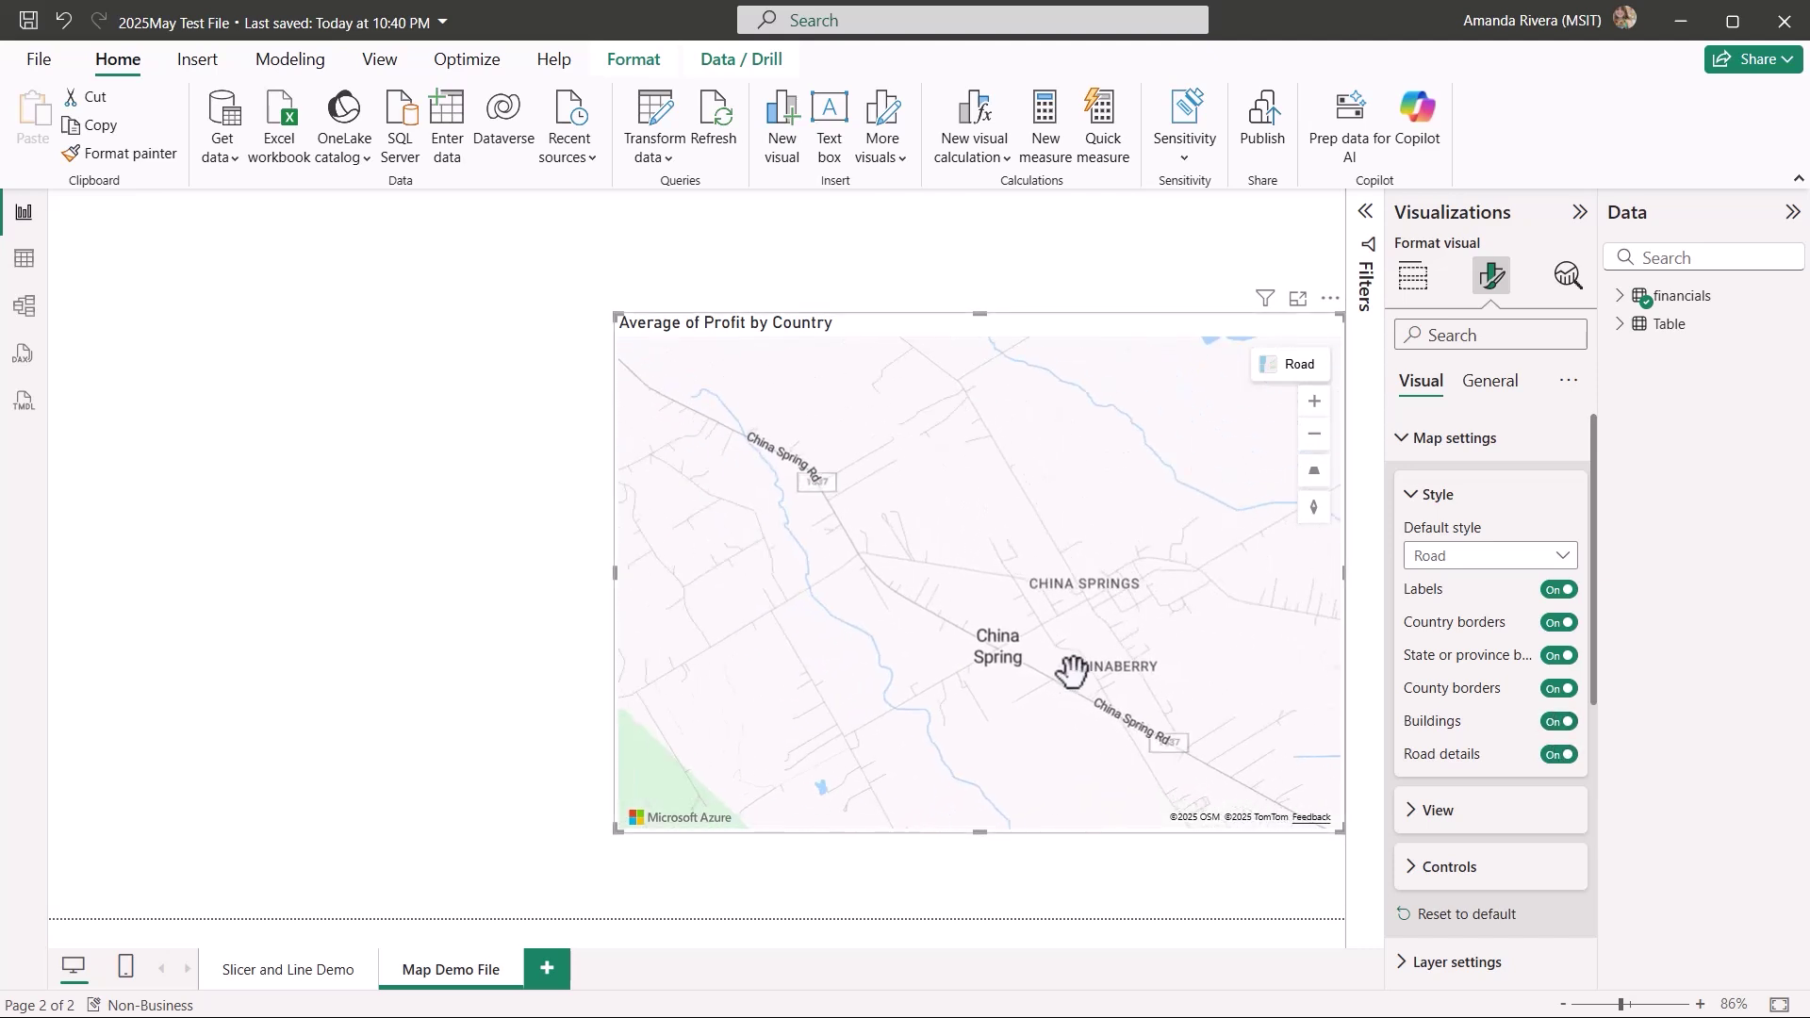
# Switch Road details off, pan around China Spring, then switch Road details back on.
pyautogui.click(1557, 755)
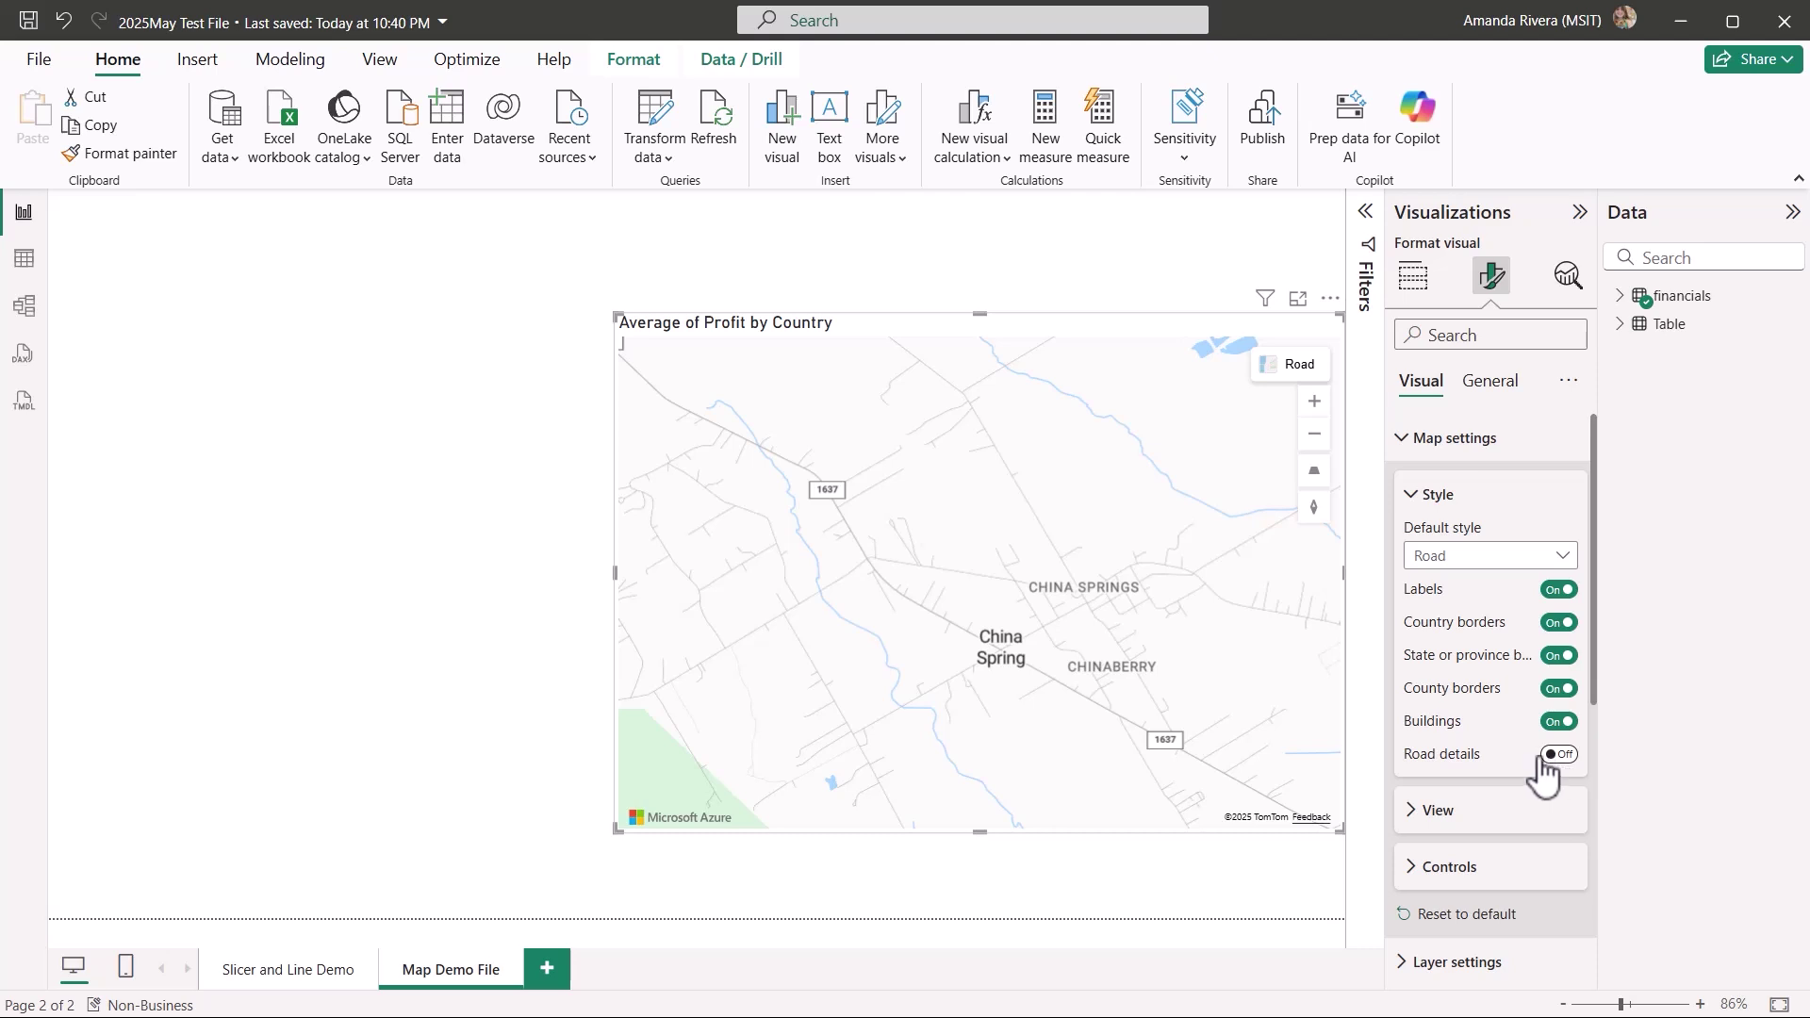
pyautogui.scroll(-1, 1308, 738)
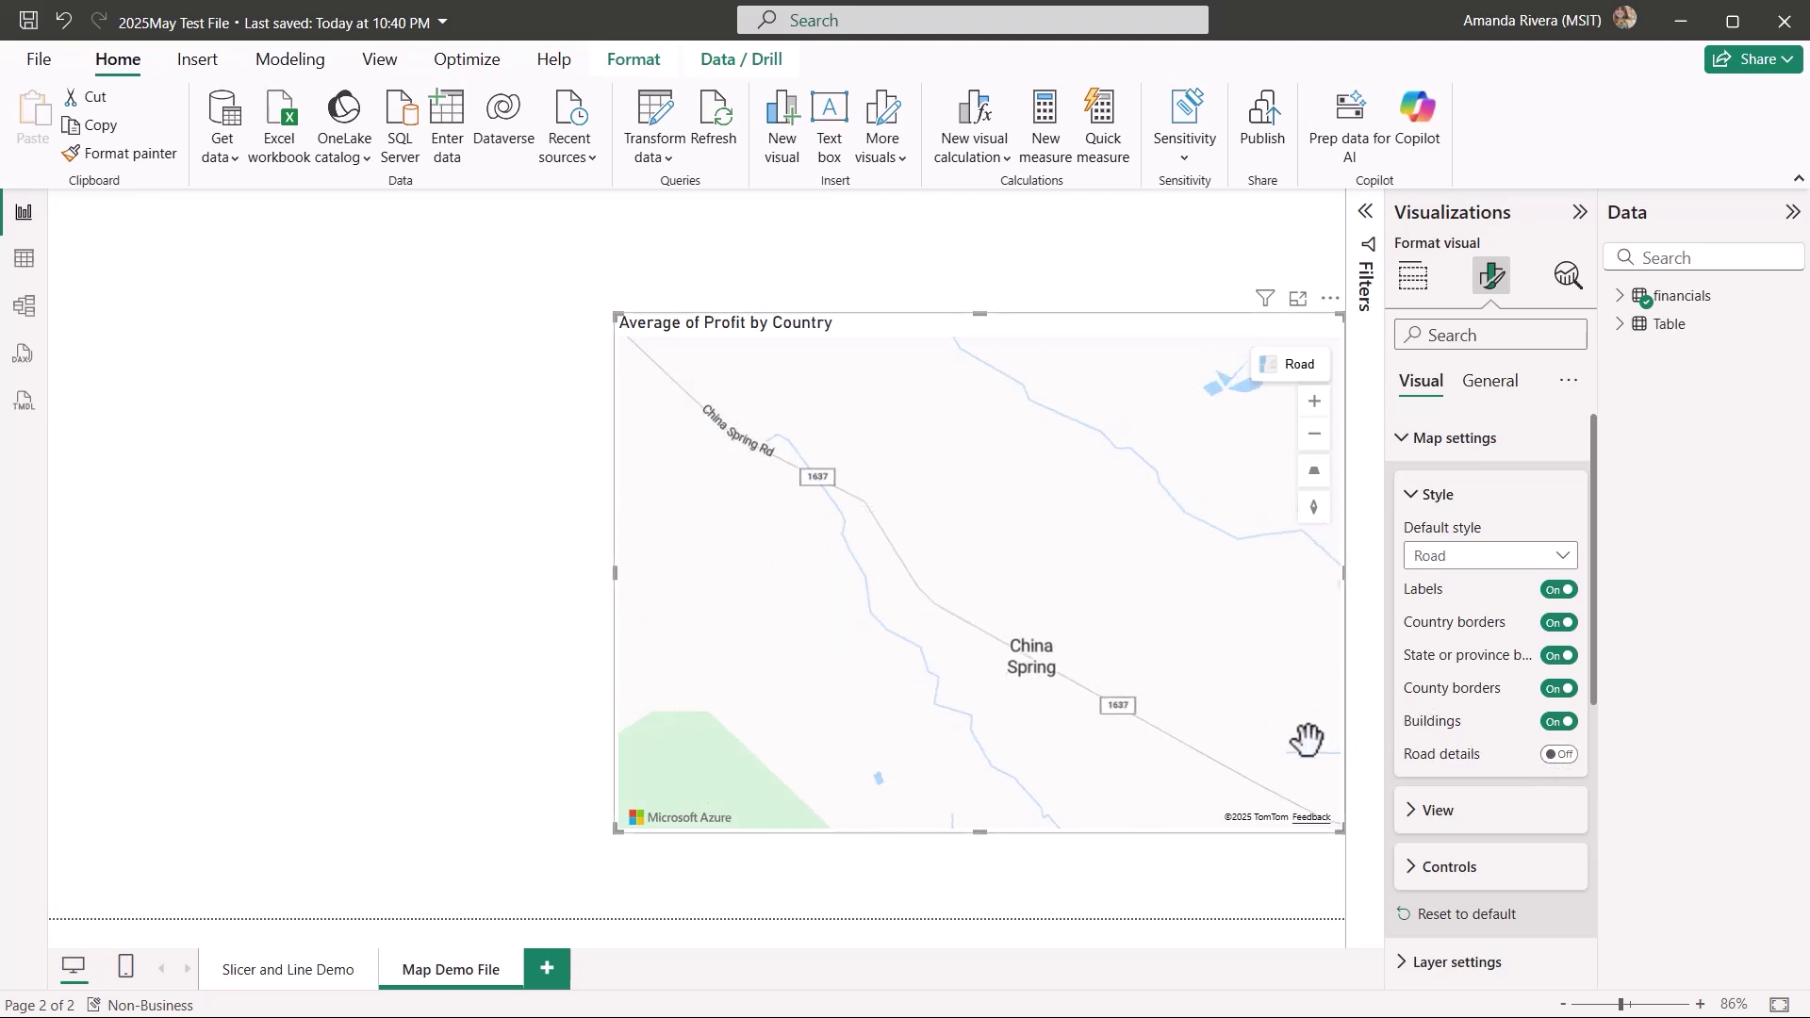
pyautogui.moveTo(1307, 739); pyautogui.dragTo(1220, 704)
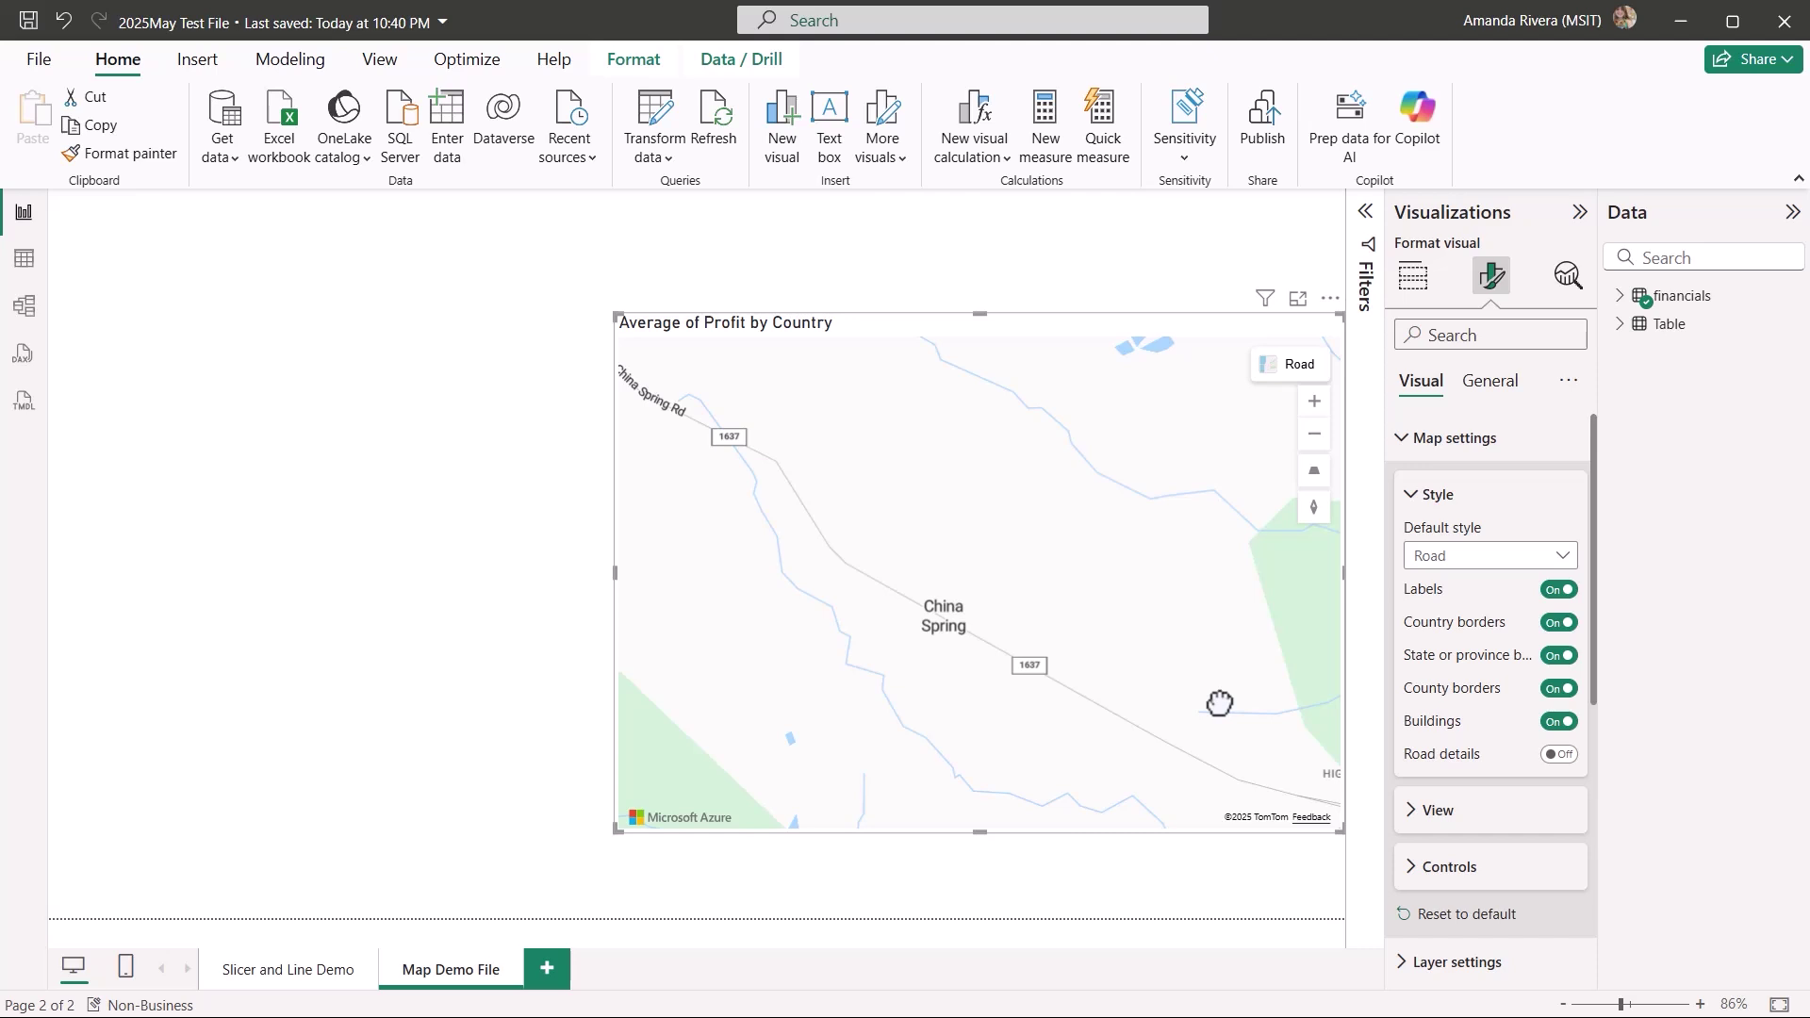
pyautogui.scroll(-2, 1220, 702)
pyautogui.scroll(-2, 1220, 704)
pyautogui.scroll(-1, 1219, 704)
pyautogui.scroll(-1, 1217, 698)
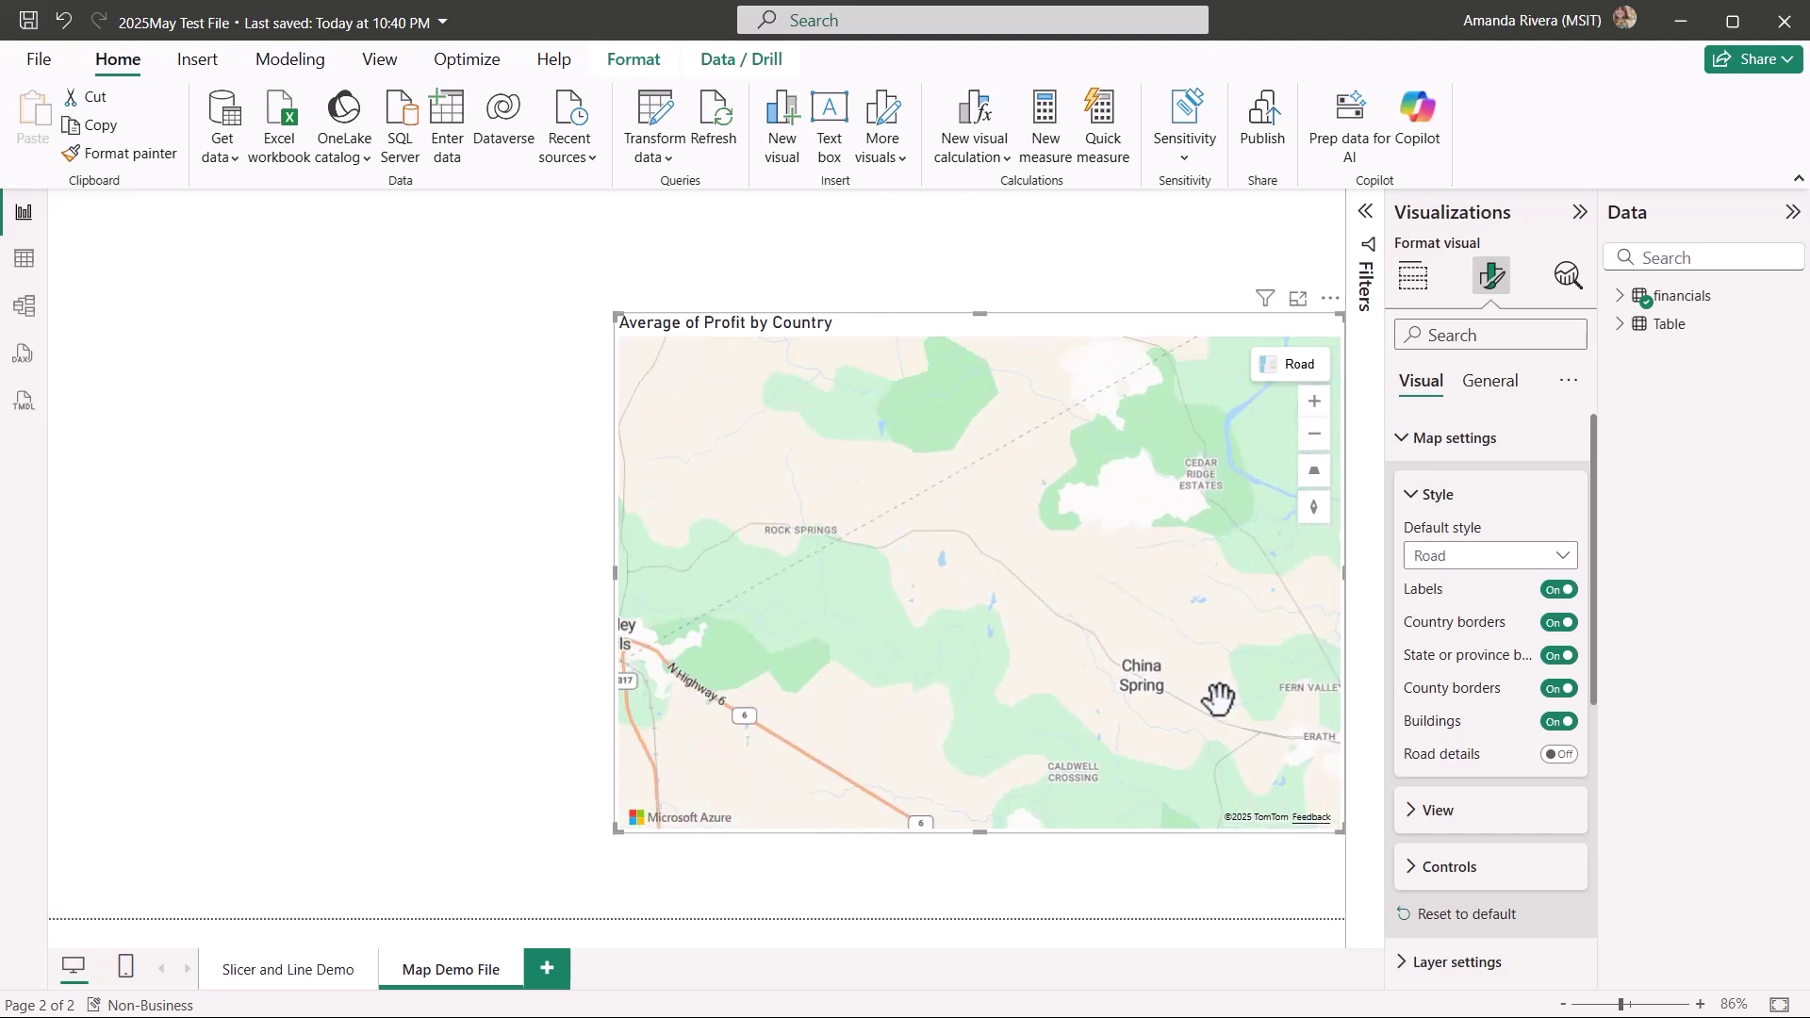
pyautogui.scroll(-1, 1218, 698)
pyautogui.scroll(-1, 1218, 699)
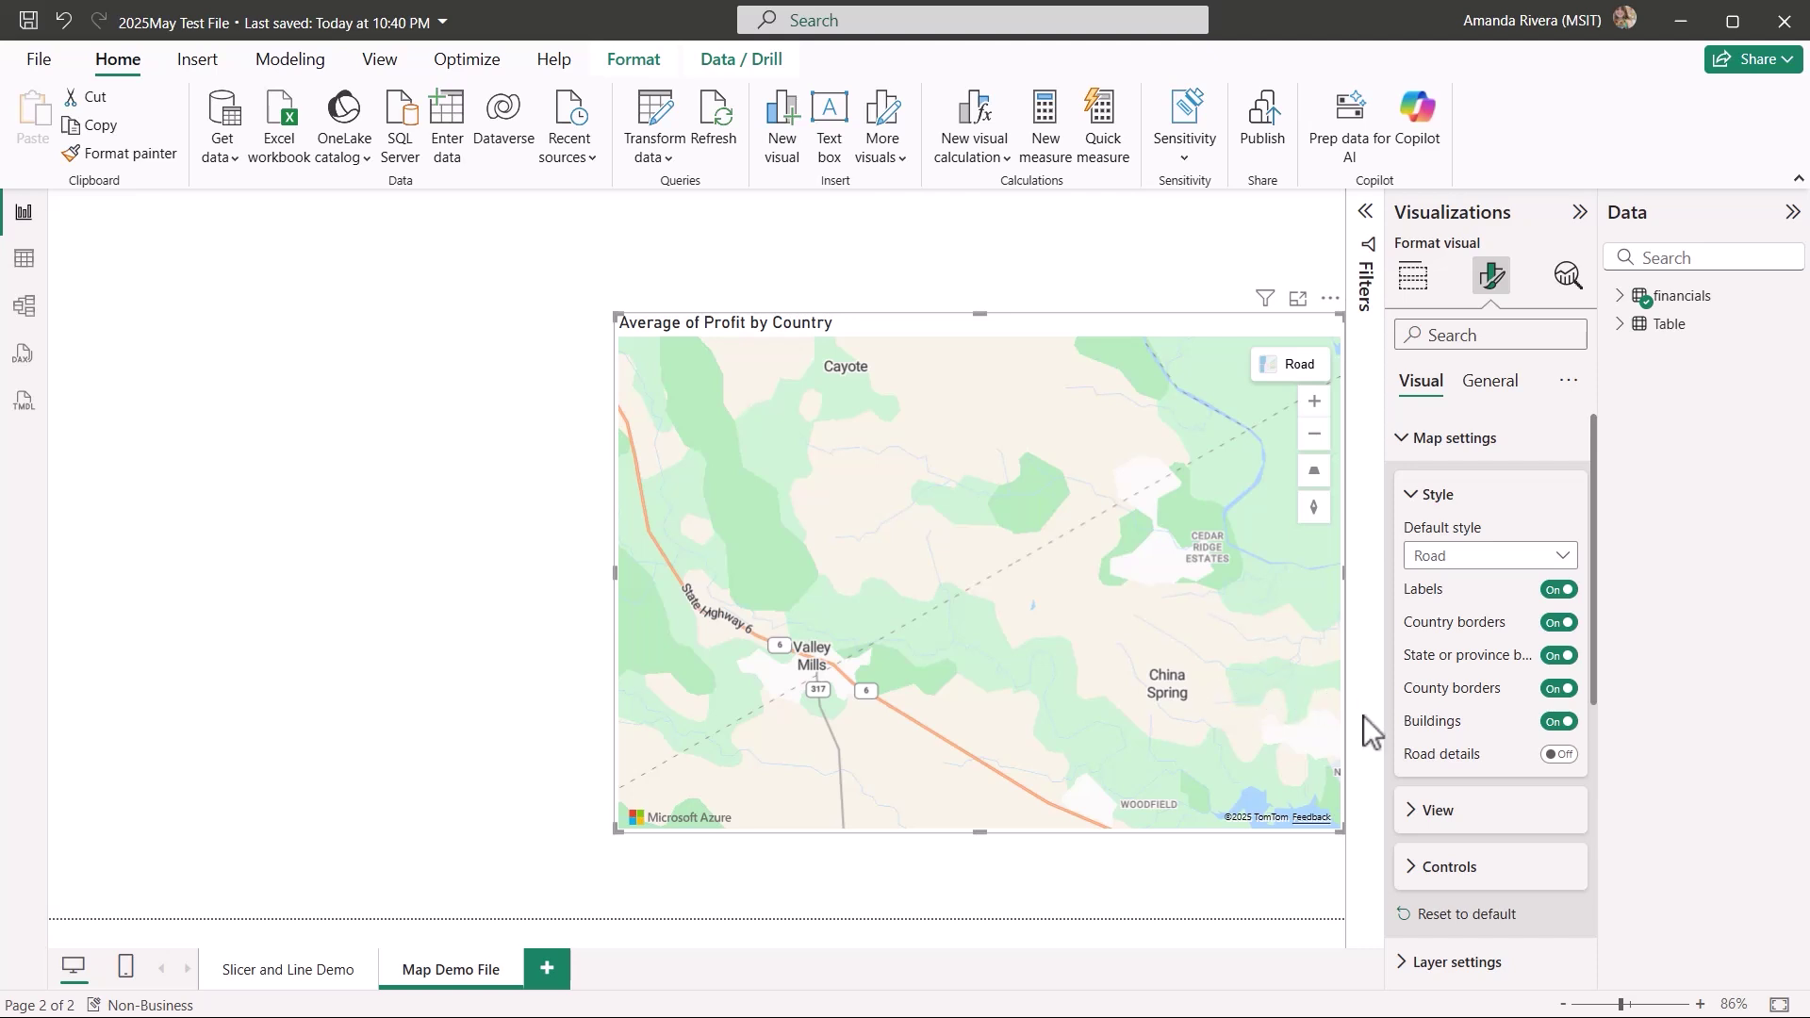
pyautogui.click(1559, 755)
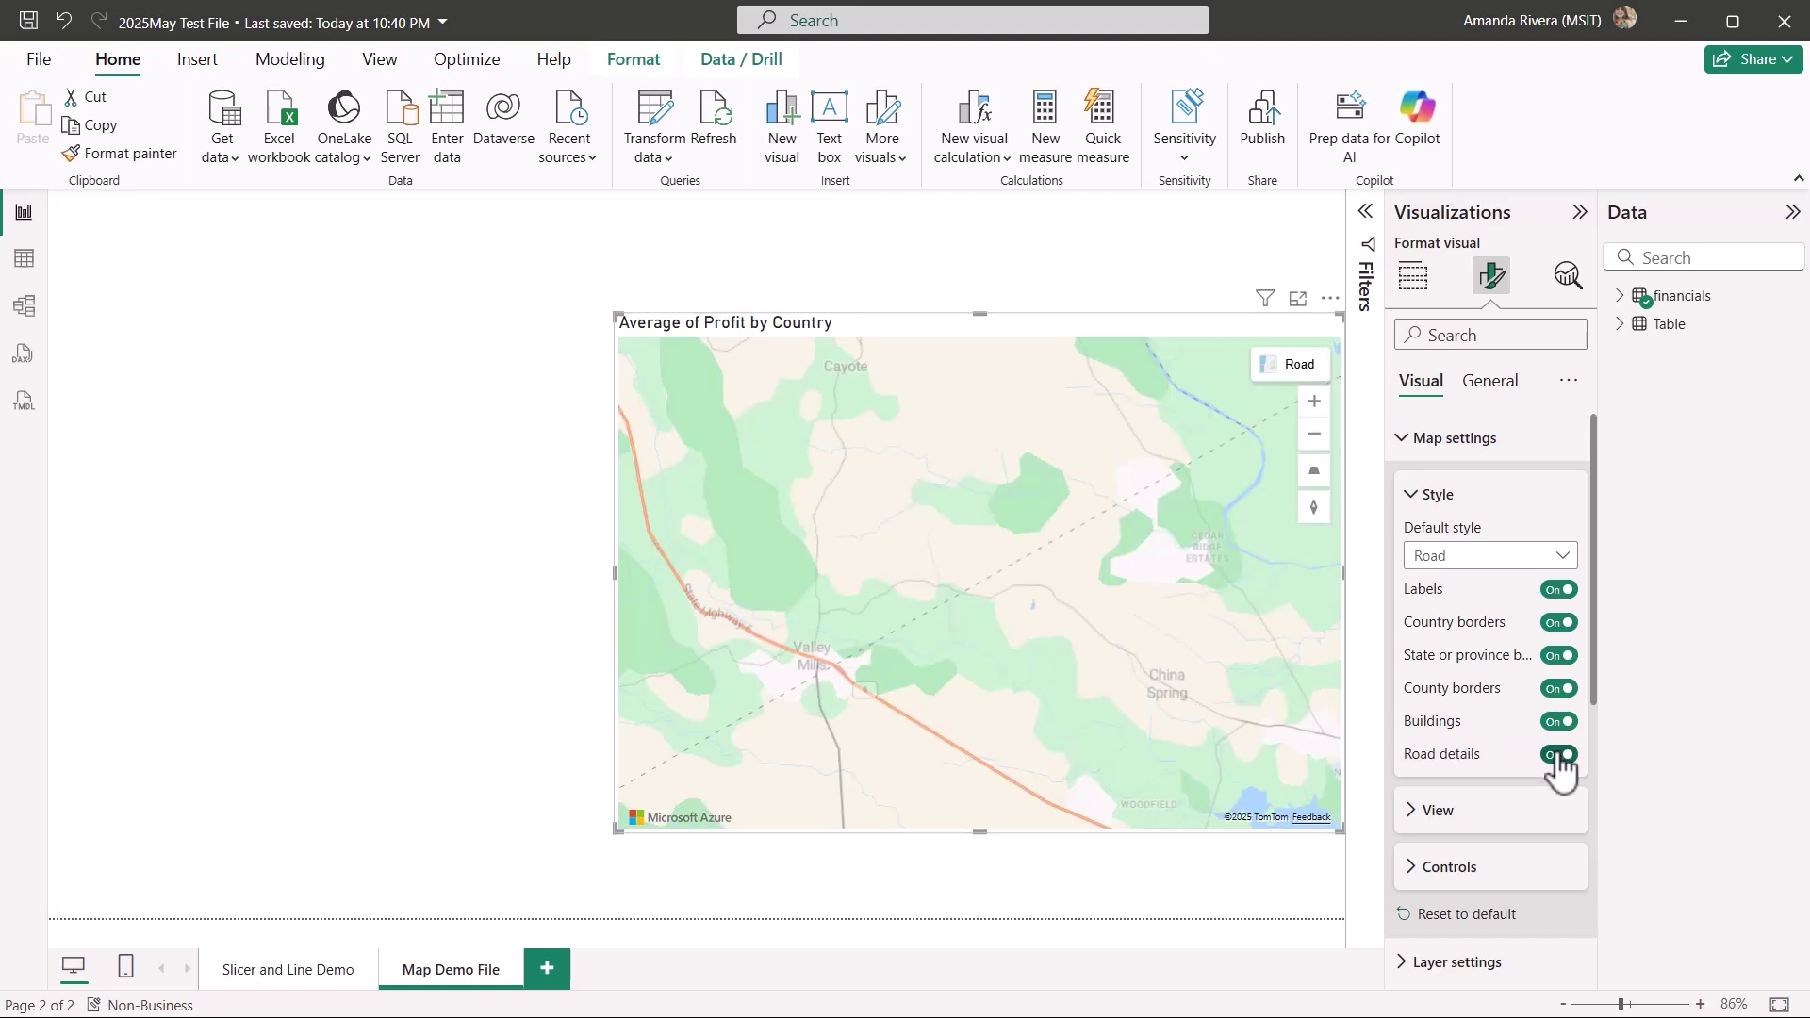